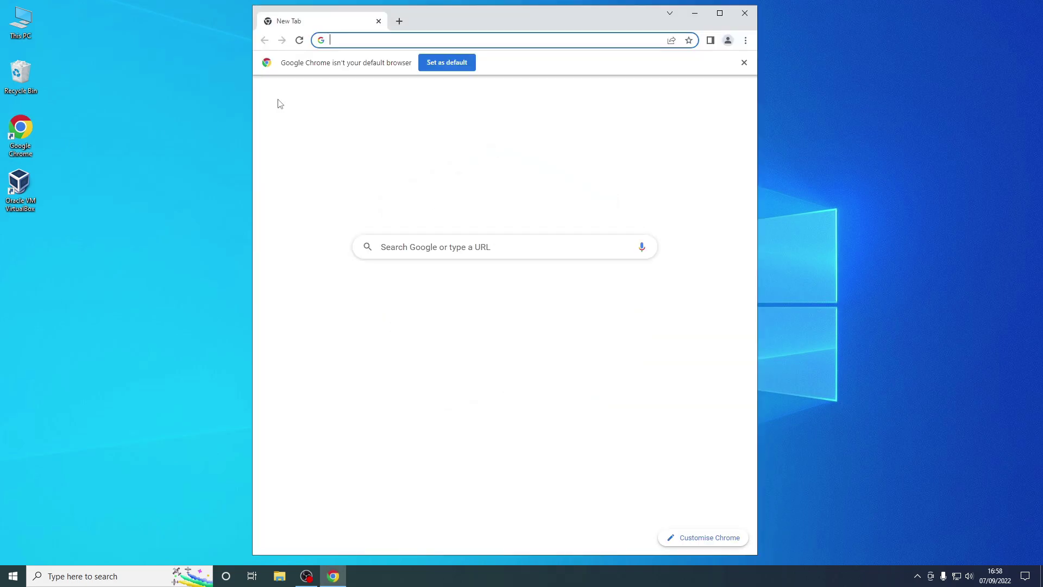
Download the macOS Monterey by Techrechard.com ISO from its MediaFire page and minimize the browser.
left_click(326, 40)
type("media")
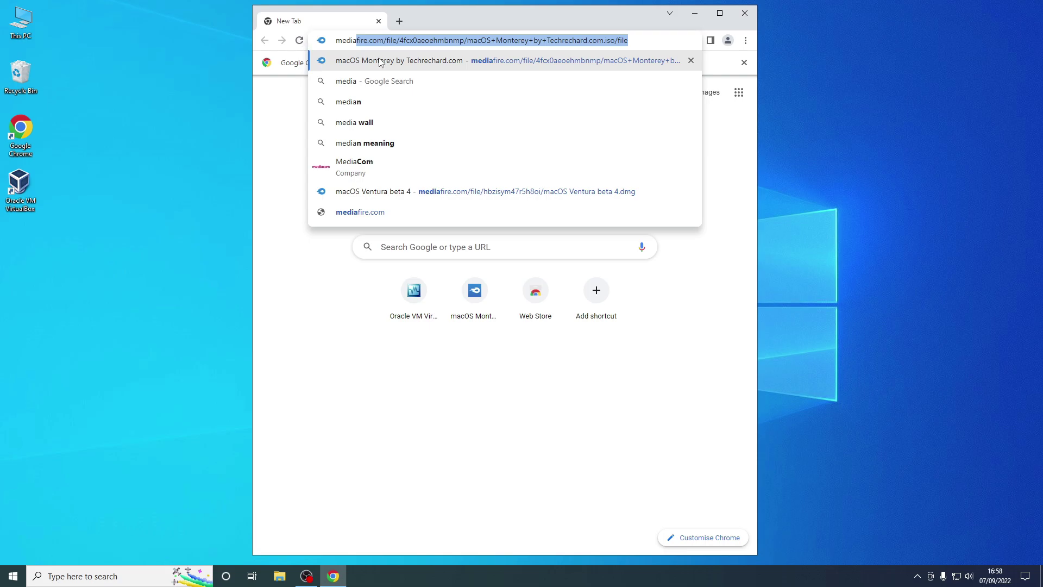
key("Return")
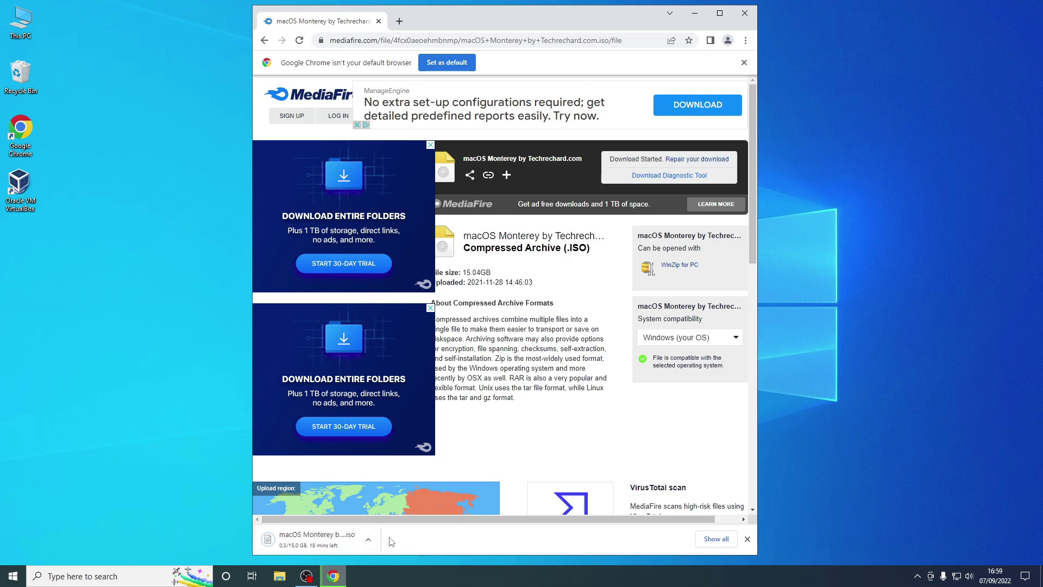
left_click(695, 13)
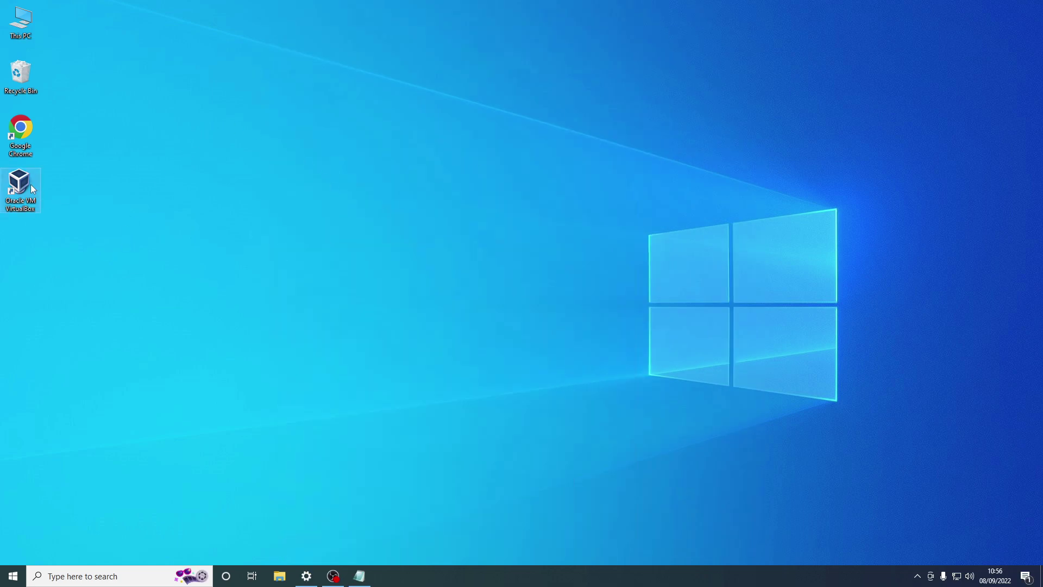
Open Oracle VM VirtualBox and start a new virtual machine named "mac OS Monterey".
double_click(30, 187)
left_click(537, 115)
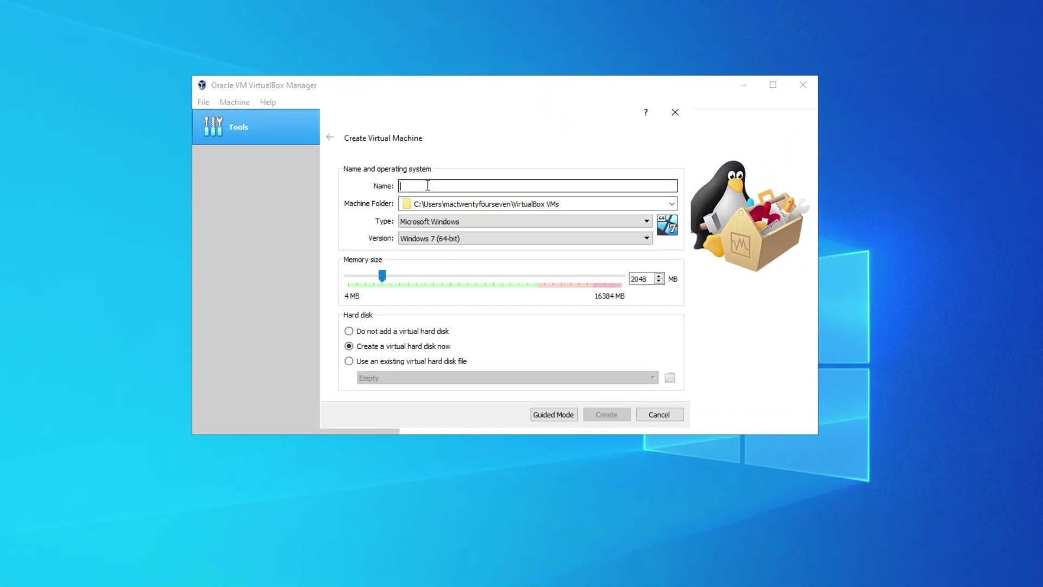
type("mac OS MOnt")
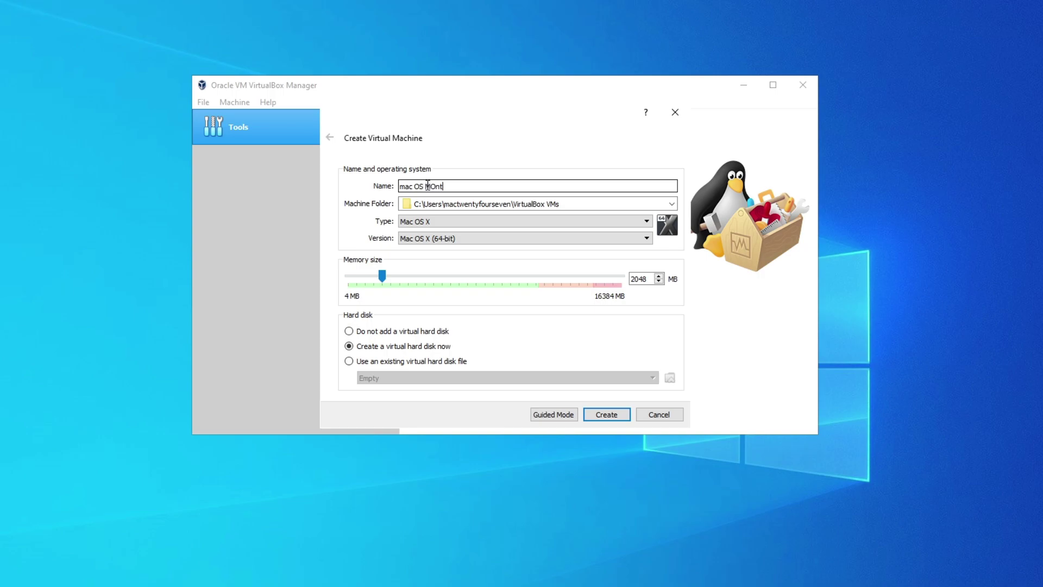
type("erey")
left_click(428, 186)
key("Delete")
type("o")
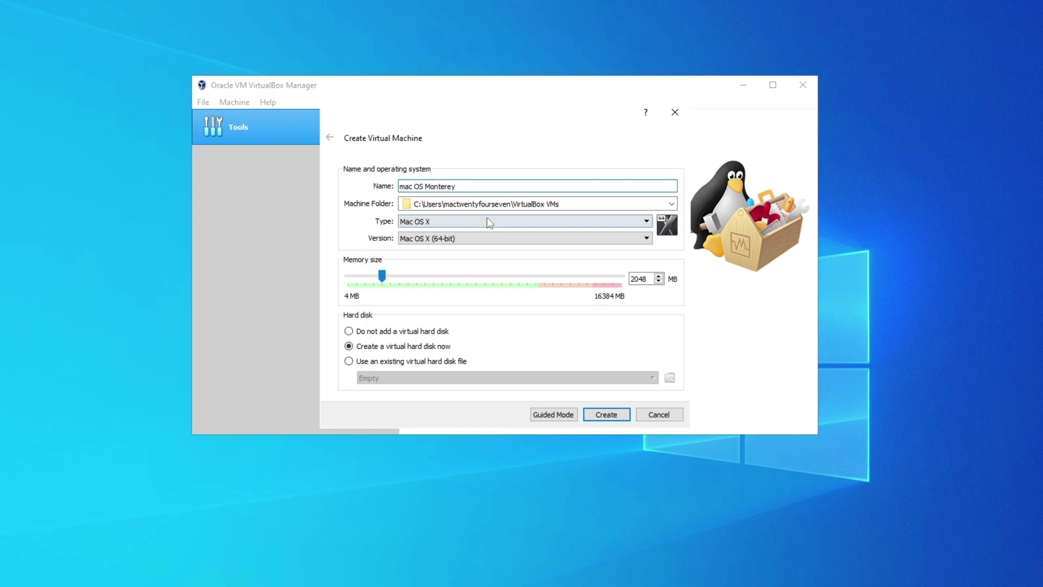
left_click_drag(470, 188, 366, 175)
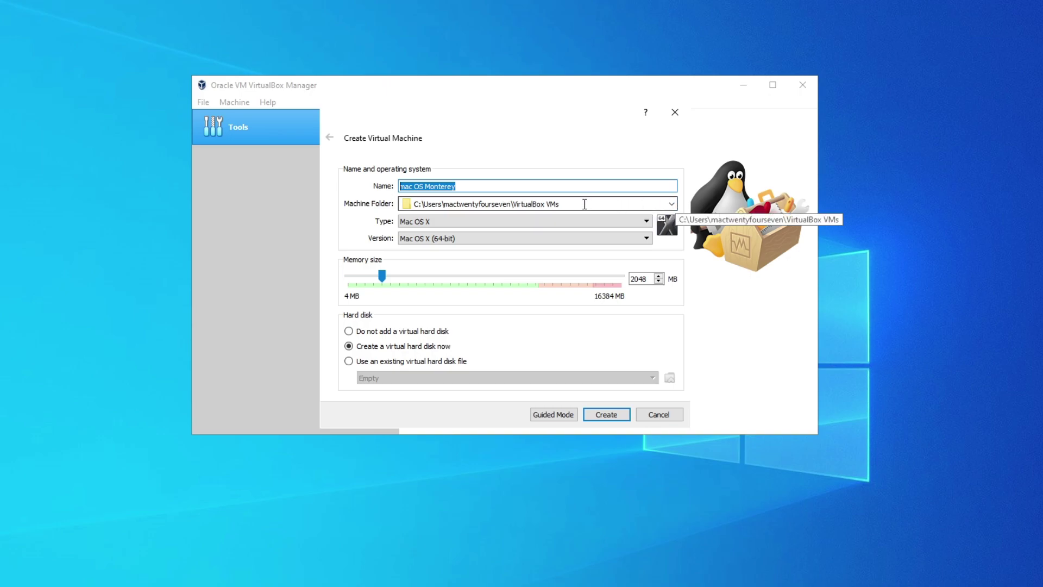
Examine the operating system type and version options for the new virtual machine.
left_click(432, 223)
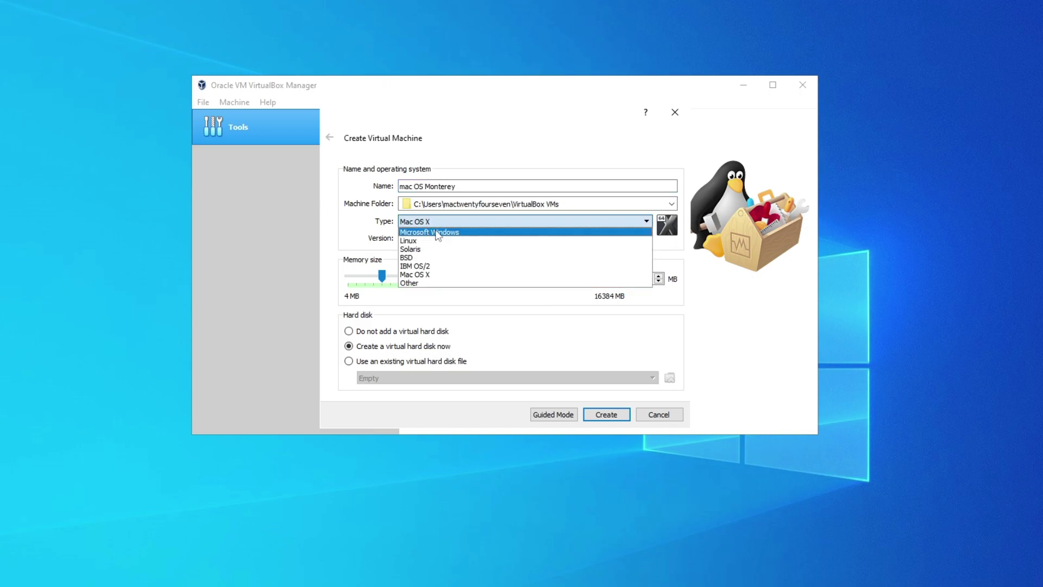
left_click(424, 221)
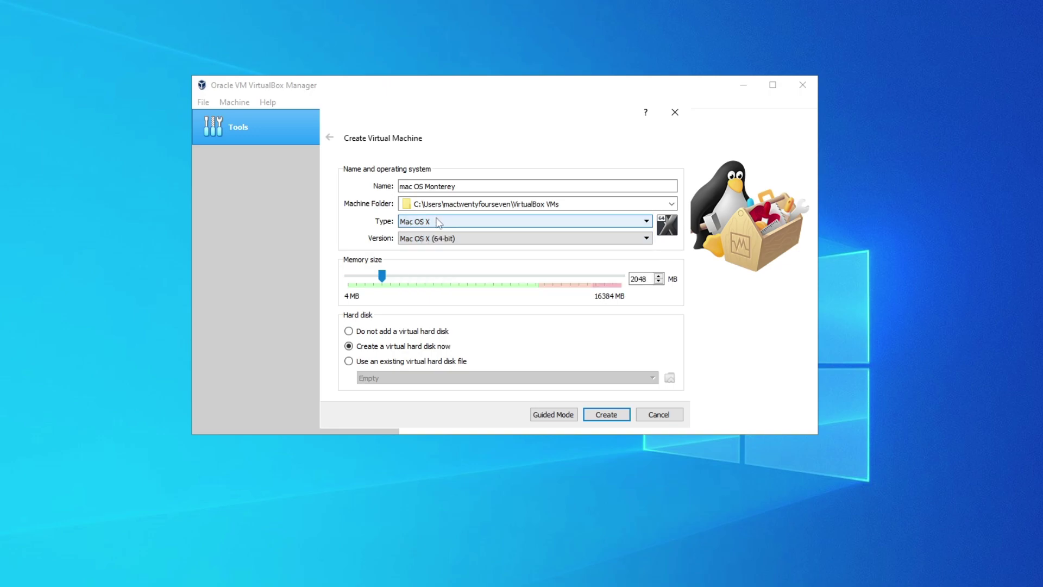
left_click(434, 239)
left_click(433, 240)
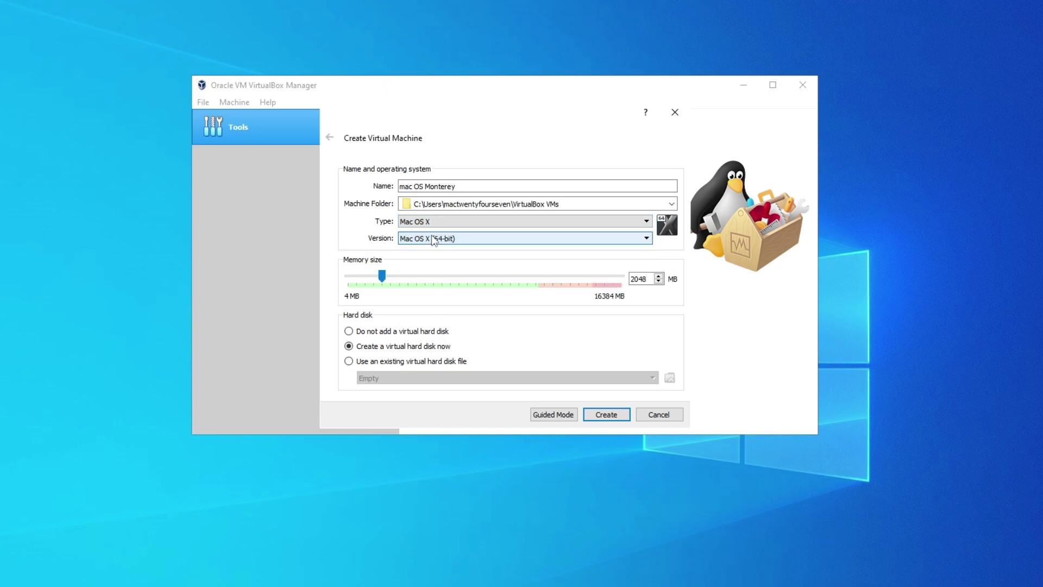
left_click(435, 240)
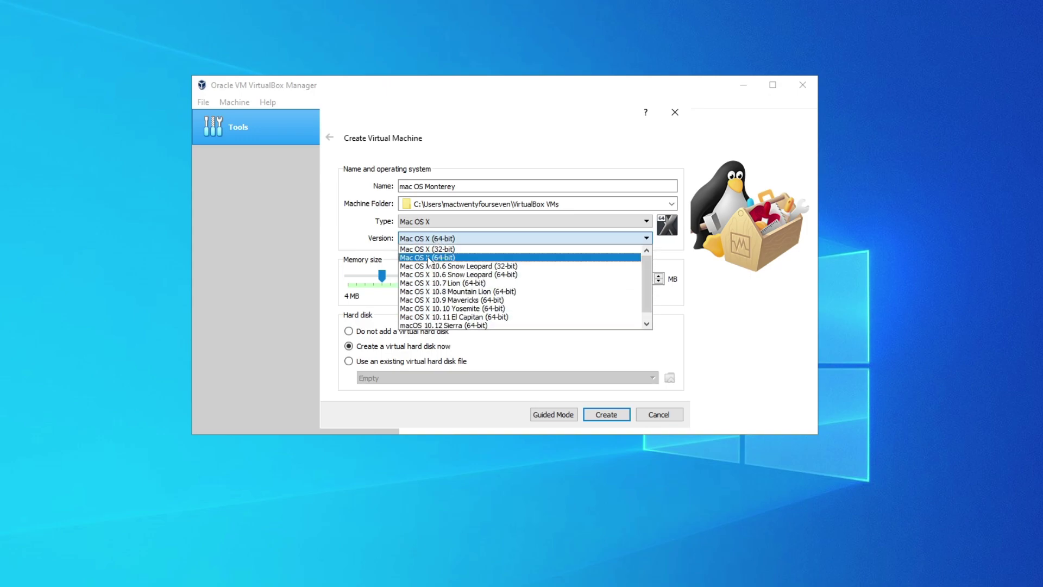
left_click(458, 238)
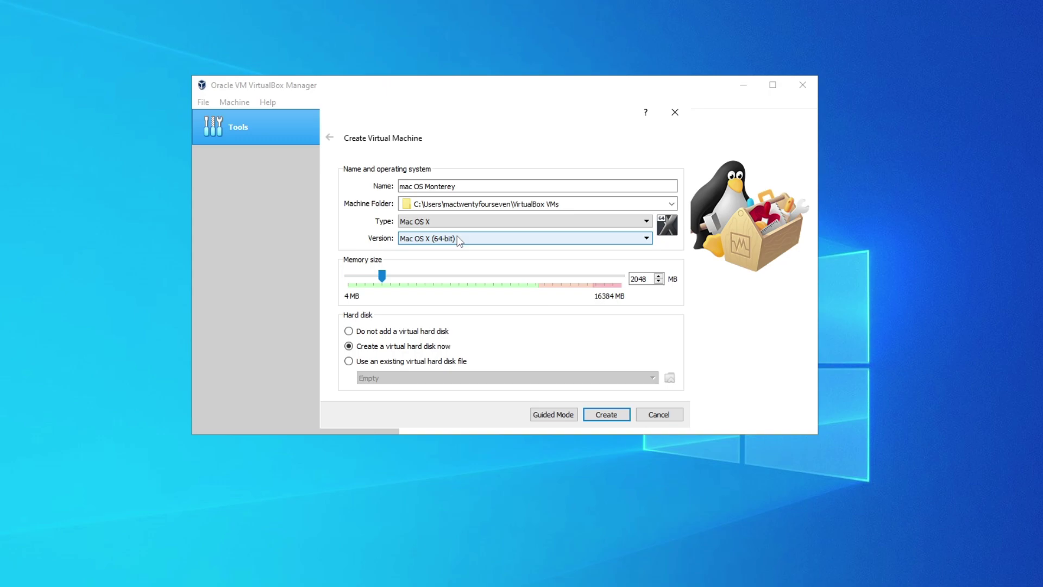
left_click(484, 203)
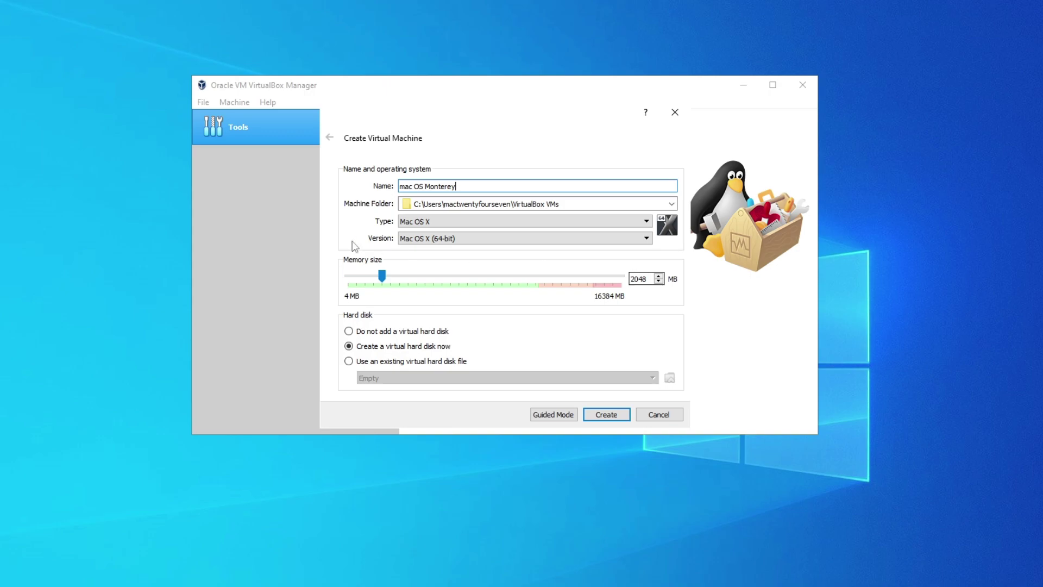
Set the virtual machine's memory size to 8000 MB and proceed to creating its virtual hard disk.
left_click_drag(382, 278, 489, 286)
double_click(649, 279)
type("8000")
key("Return")
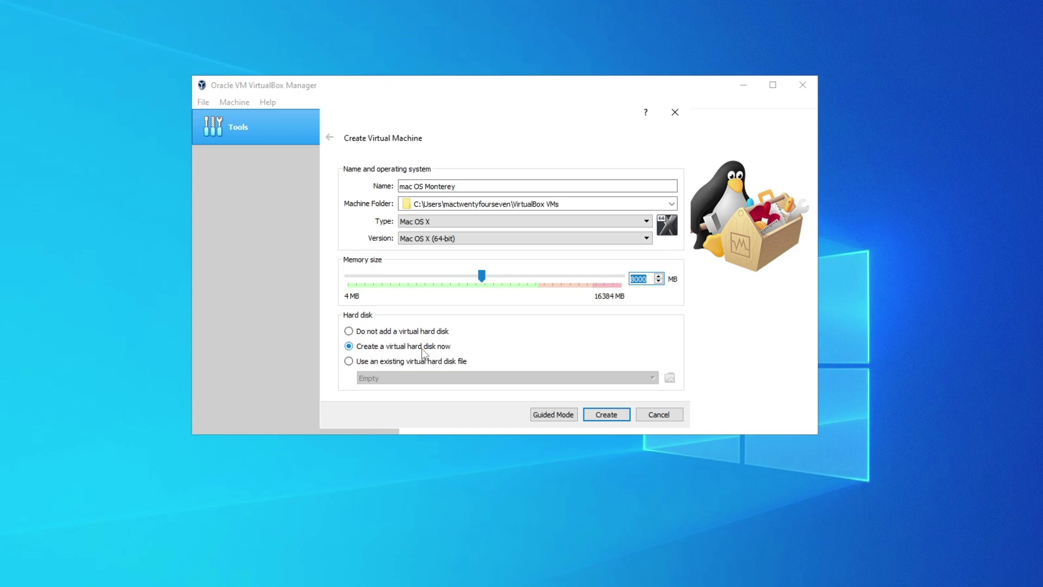
left_click(606, 414)
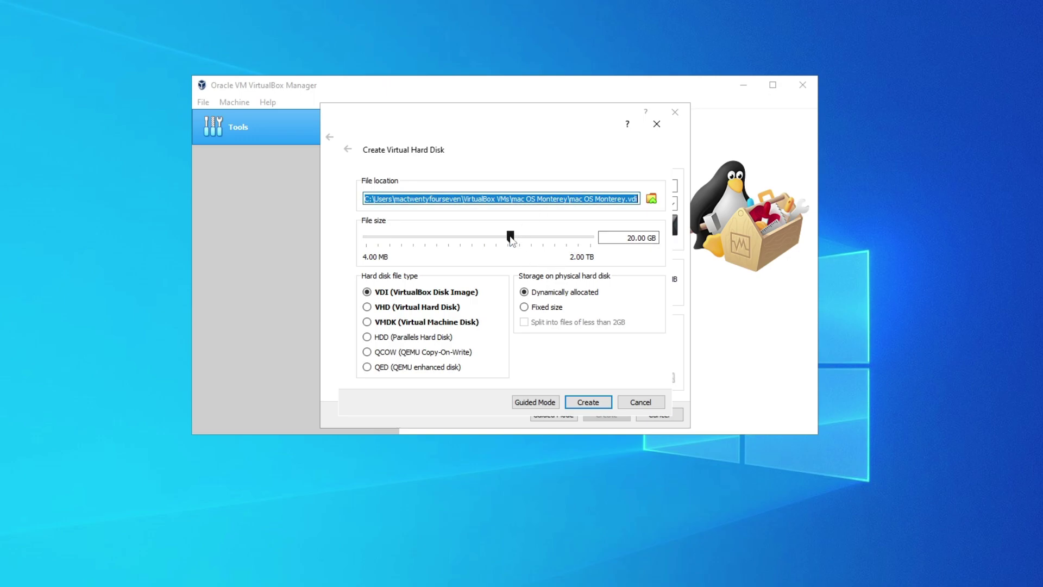
Set the virtual hard disk's file size to 80 GB and create the disk.
left_click_drag(510, 237, 539, 237)
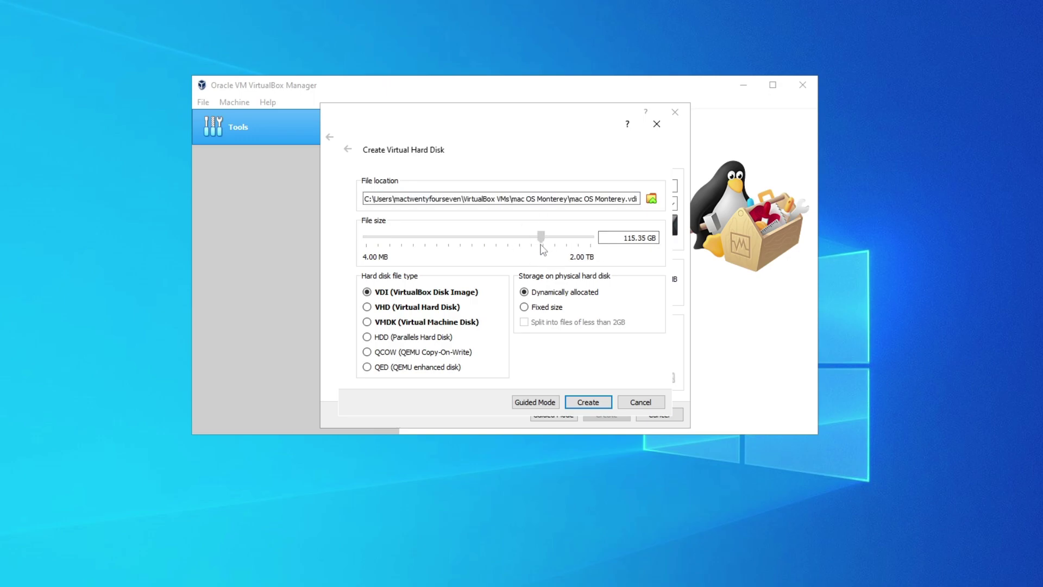
double_click(639, 238)
type("80")
left_click(593, 403)
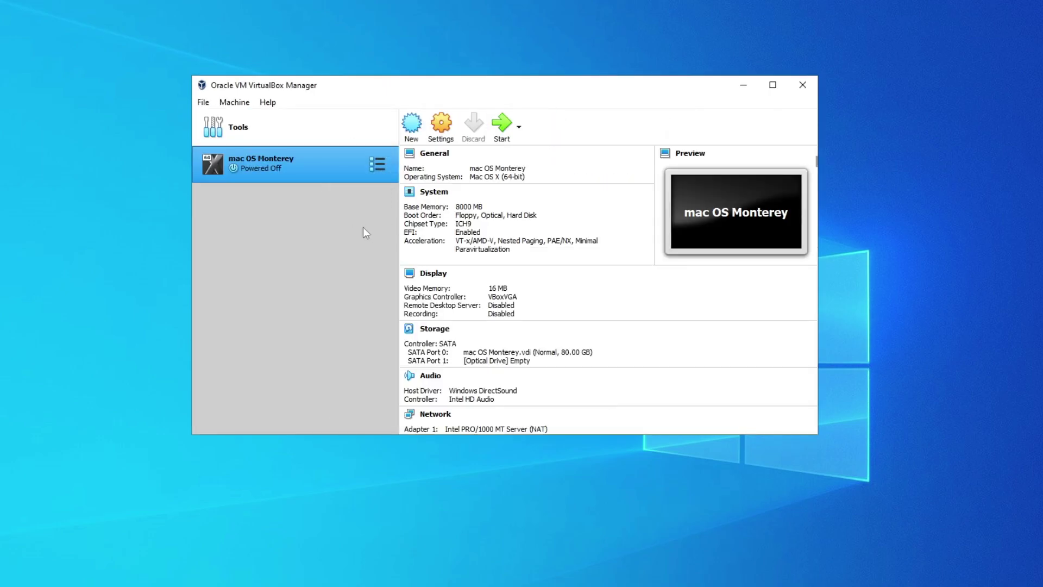
Open the mac OS Monterey machine's settings and disable Floppy in the system boot order.
left_click(439, 126)
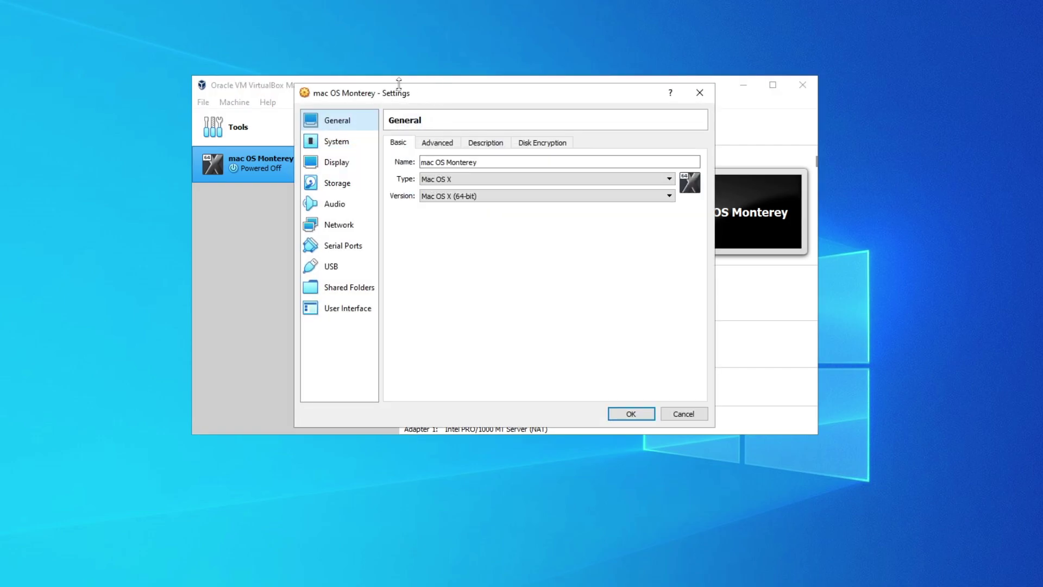
left_click(466, 163)
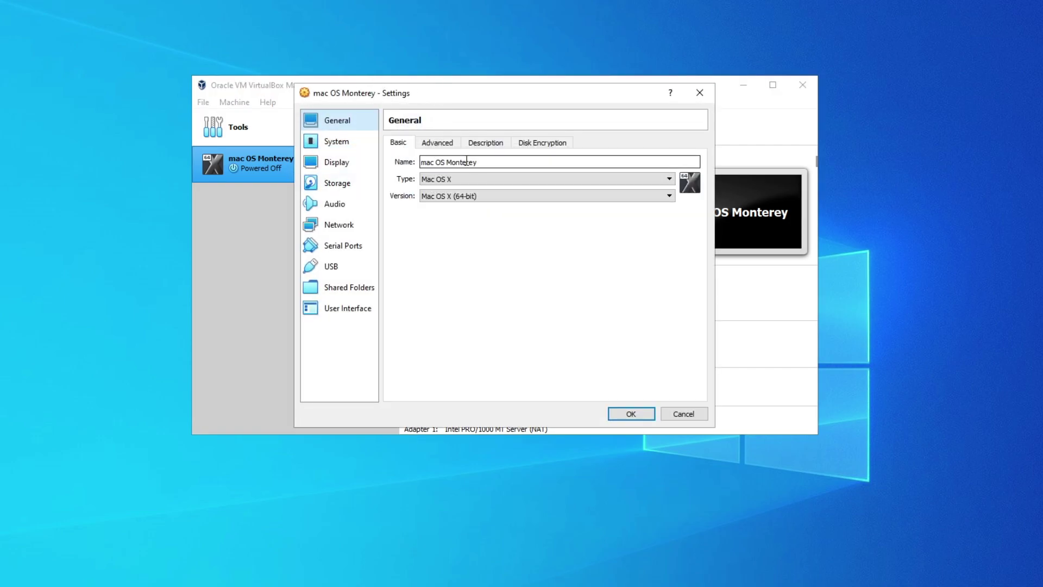
left_click(350, 141)
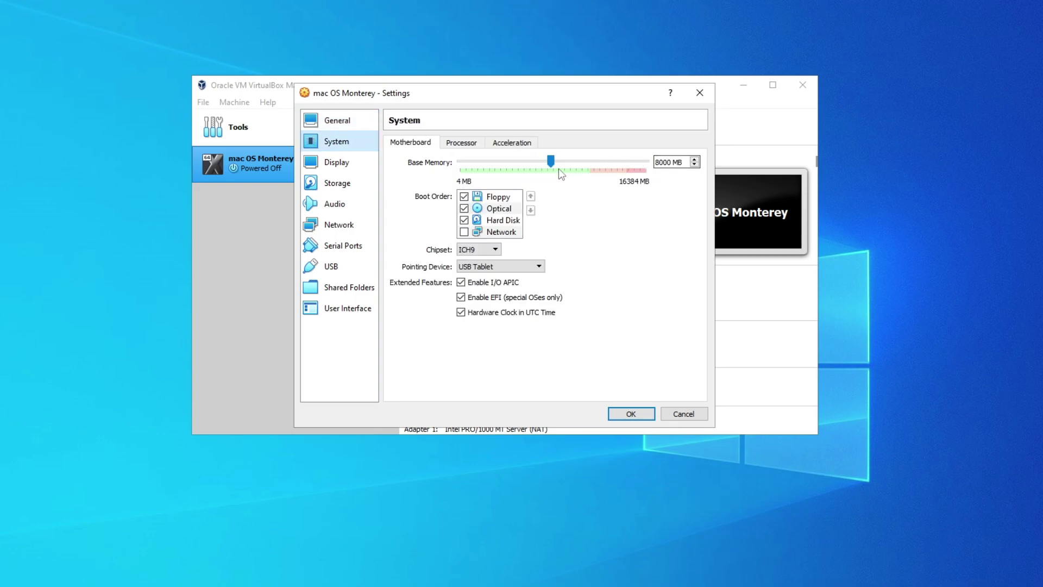
left_click(465, 198)
left_click(465, 198)
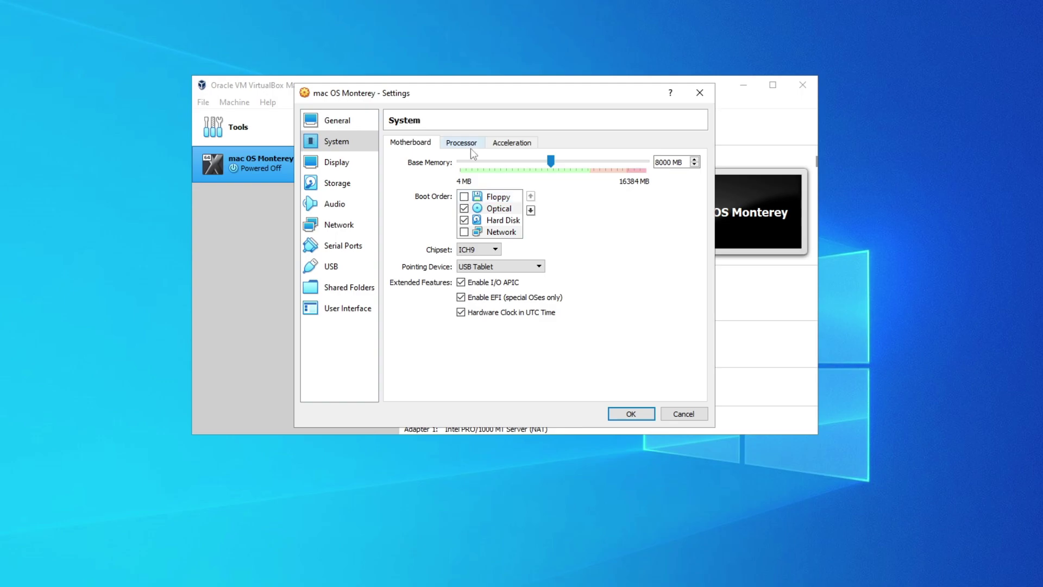
Allocate 6 processors to the virtual machine and set its video memory to 128 MB.
left_click(465, 144)
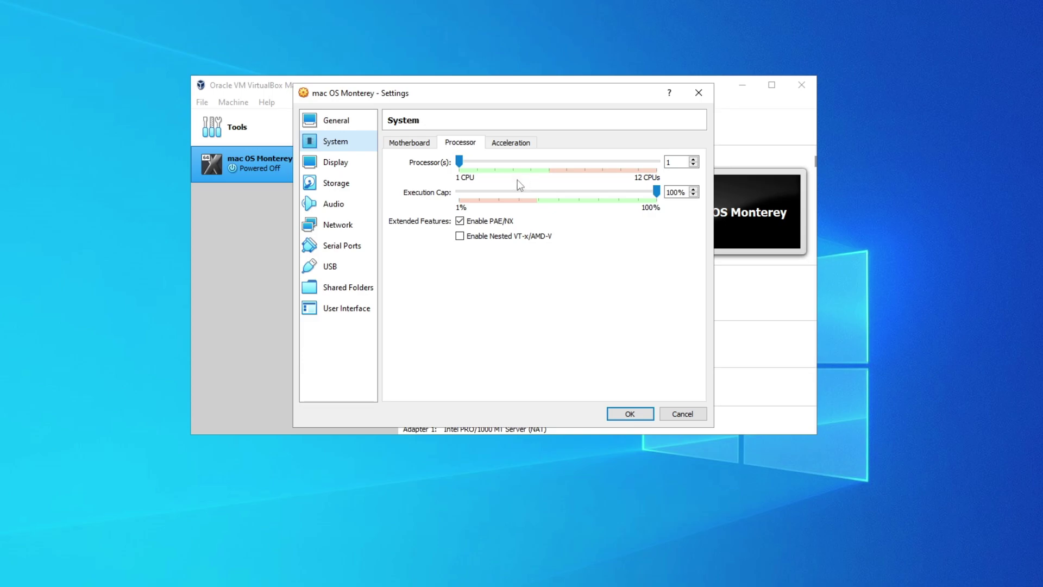
mouse_move(518, 186)
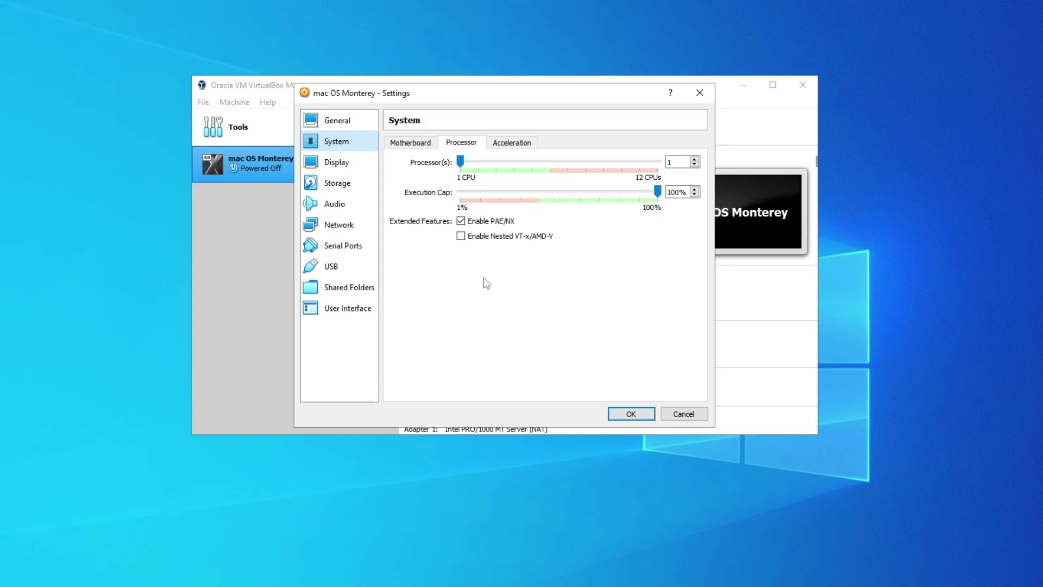
left_click_drag(461, 161, 550, 161)
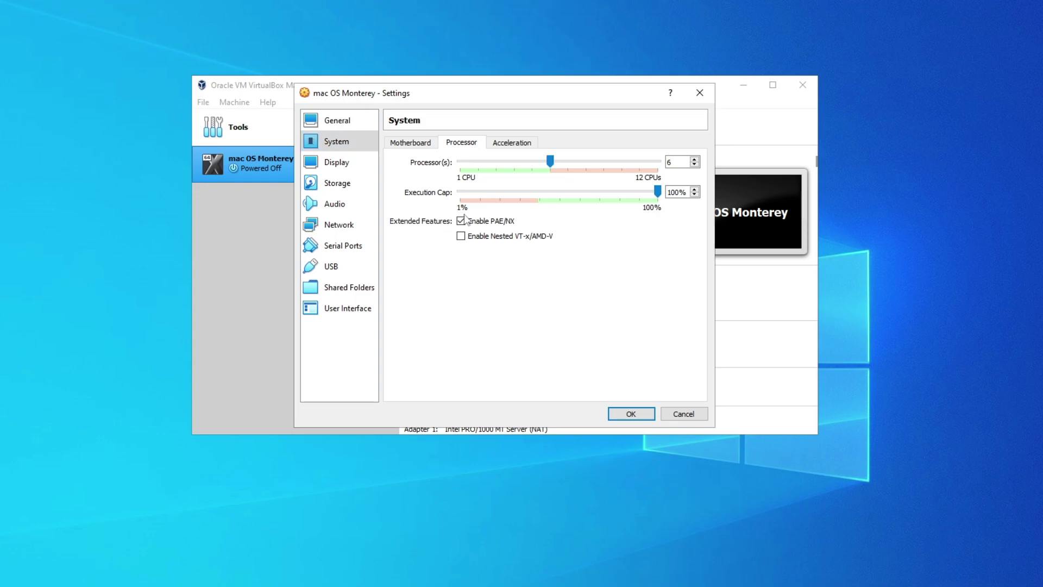
left_click(361, 164)
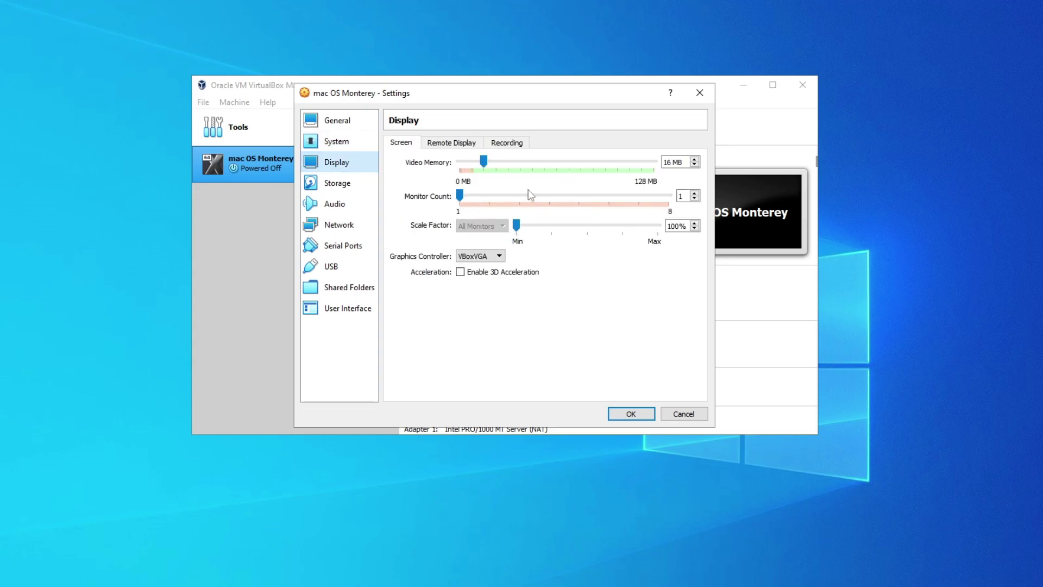
left_click_drag(484, 161, 690, 184)
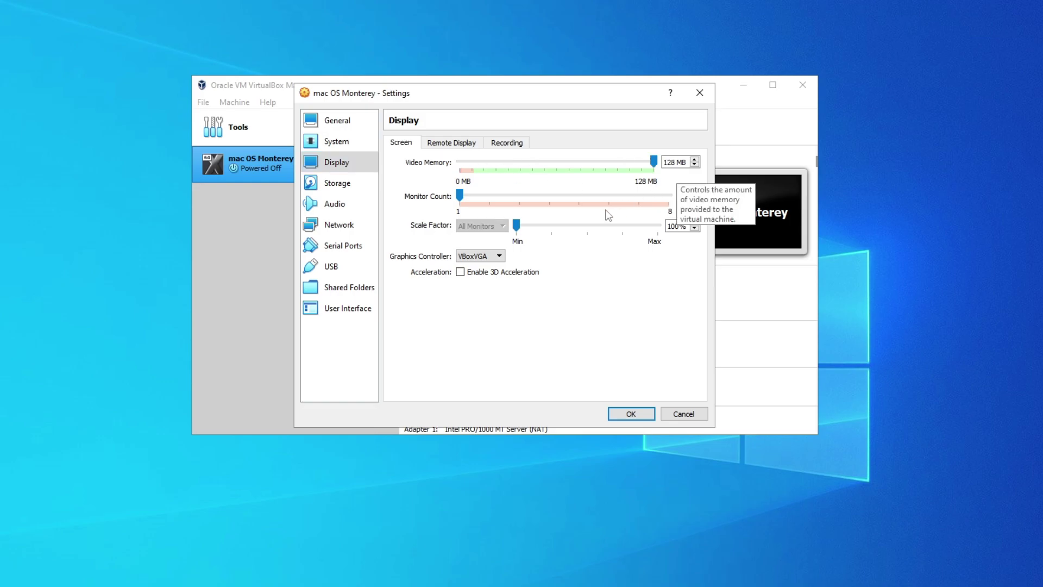
Load the "macOS Monterey by Techrechard.com" disc image from Downloads into the empty optical drive on SATA Port 1.
left_click(350, 185)
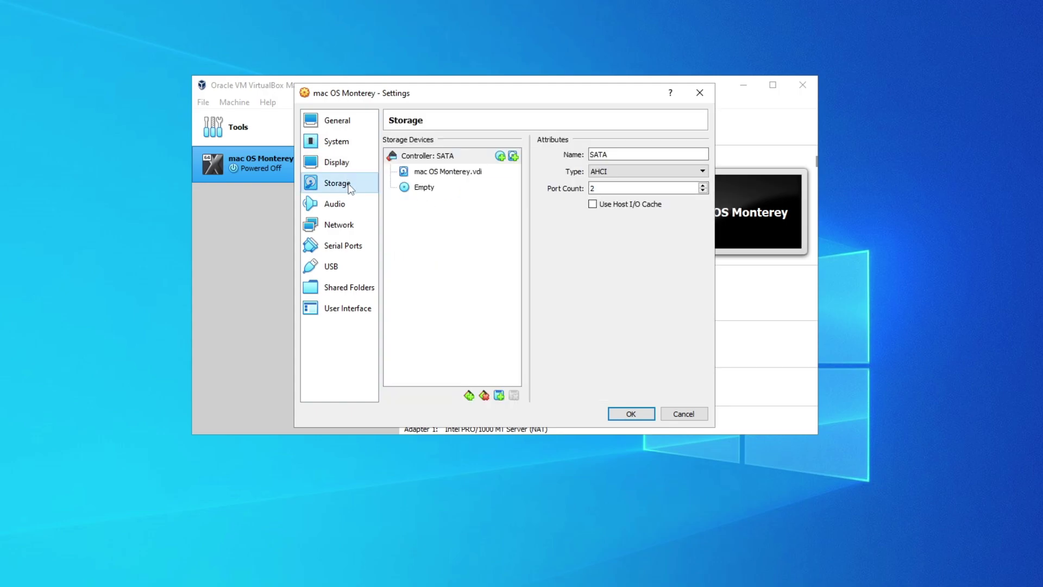
left_click(425, 191)
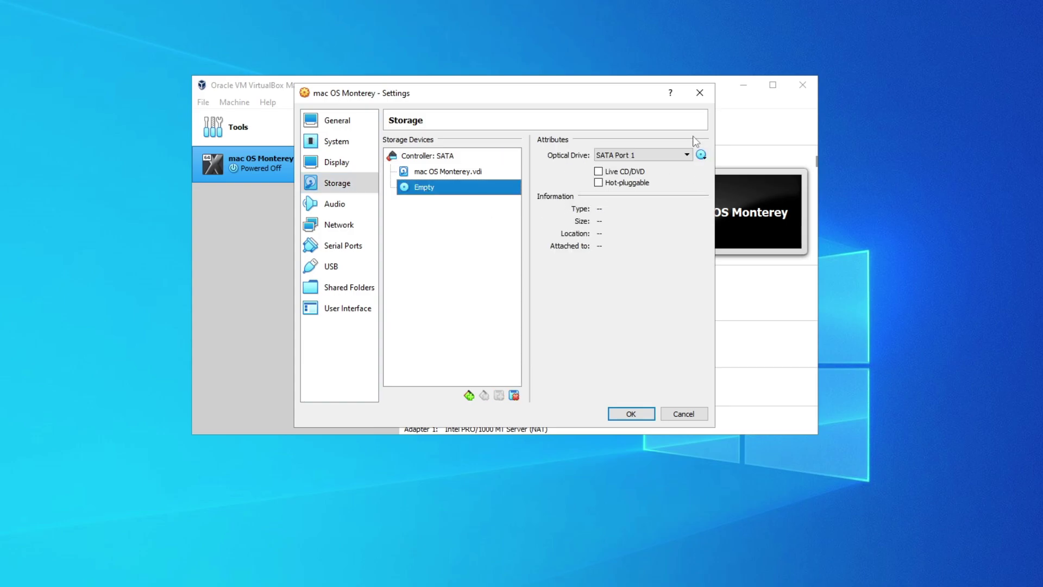
left_click(700, 156)
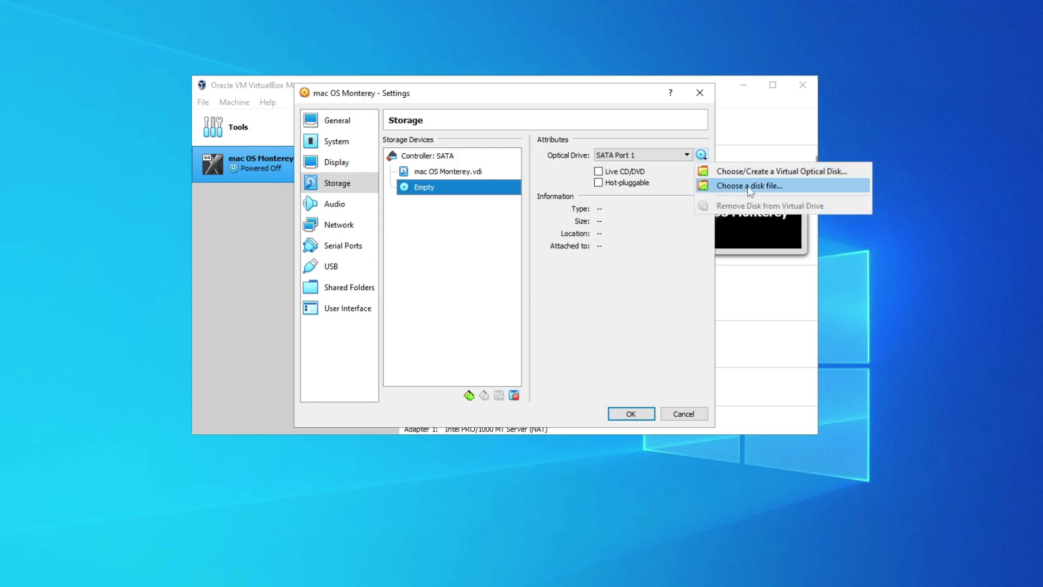
left_click(748, 186)
left_click(356, 316)
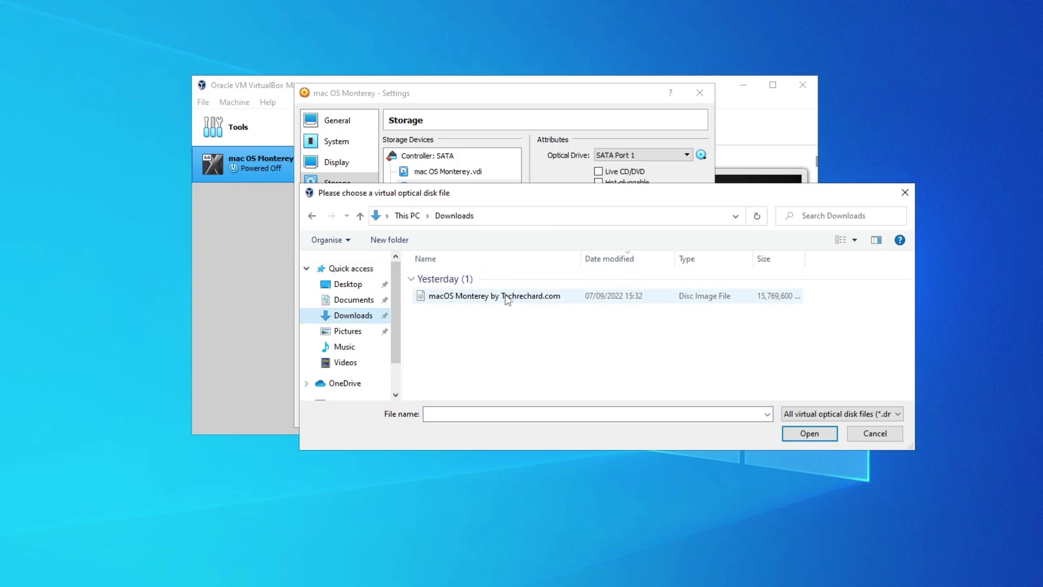
left_click(504, 296)
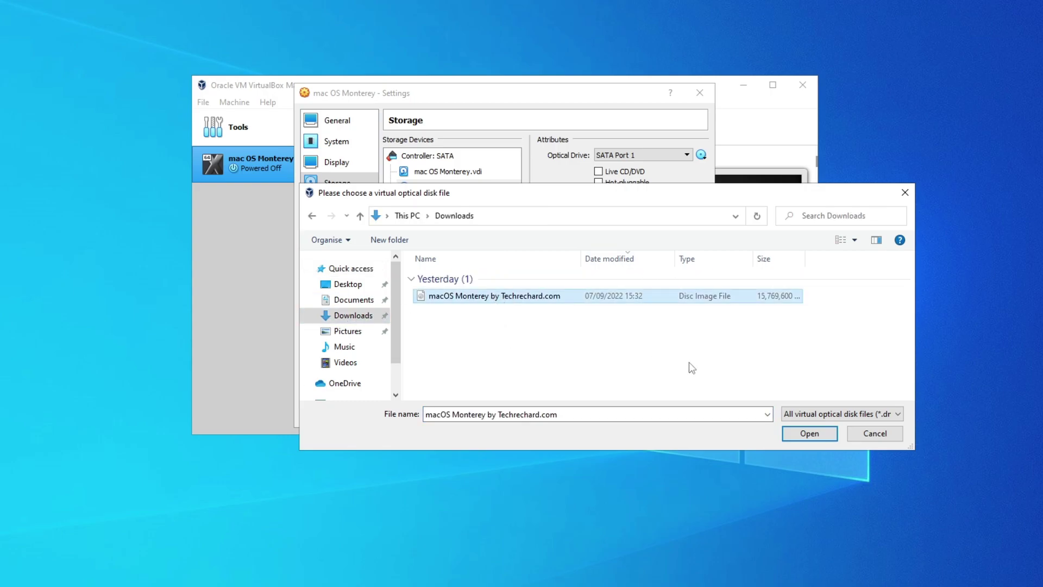
left_click(812, 434)
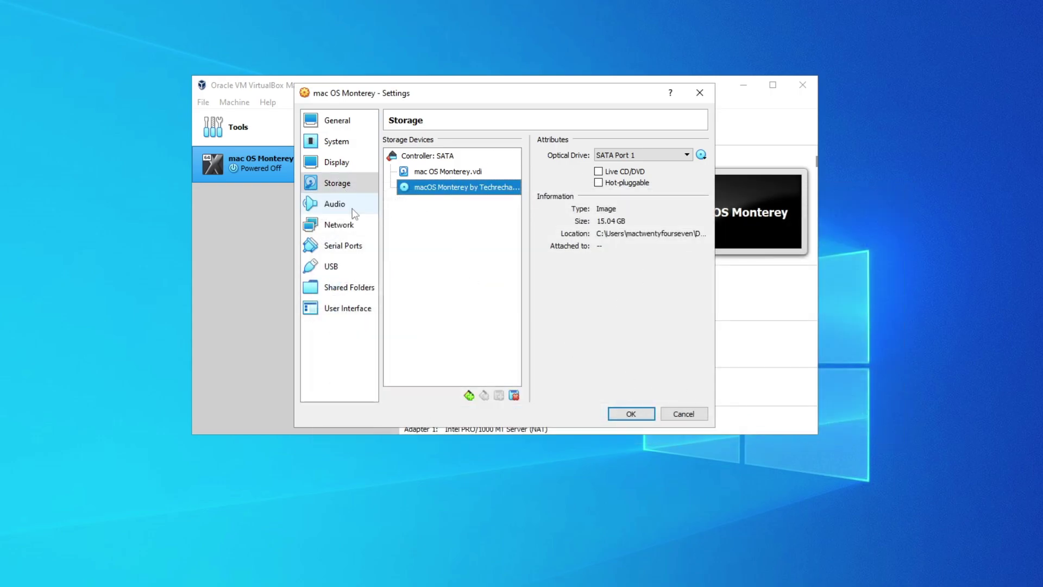
Switch the USB controller to USB 3.0 (xHCI) and save the virtual machine's settings.
left_click(342, 269)
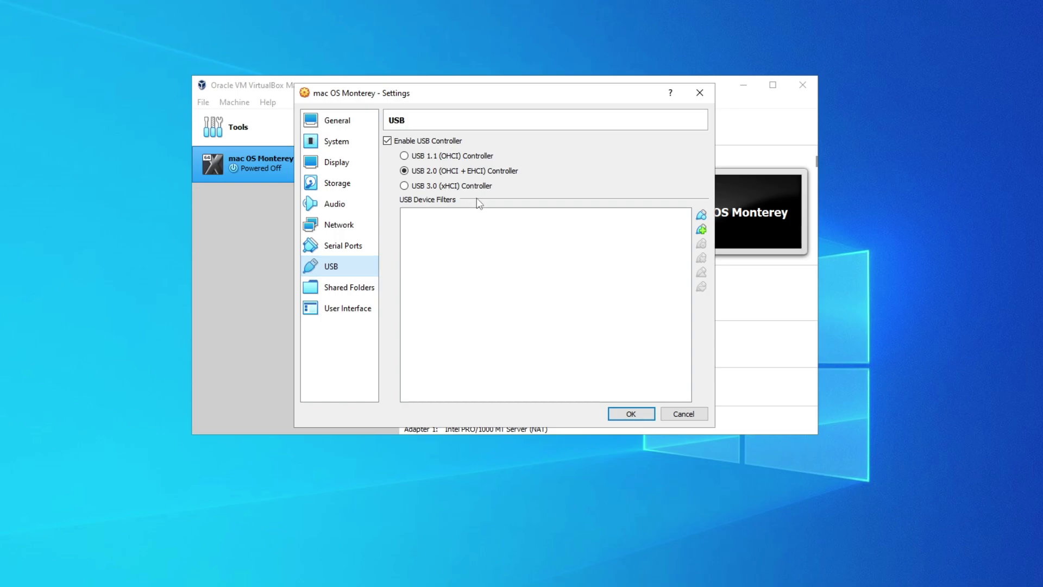
left_click(407, 188)
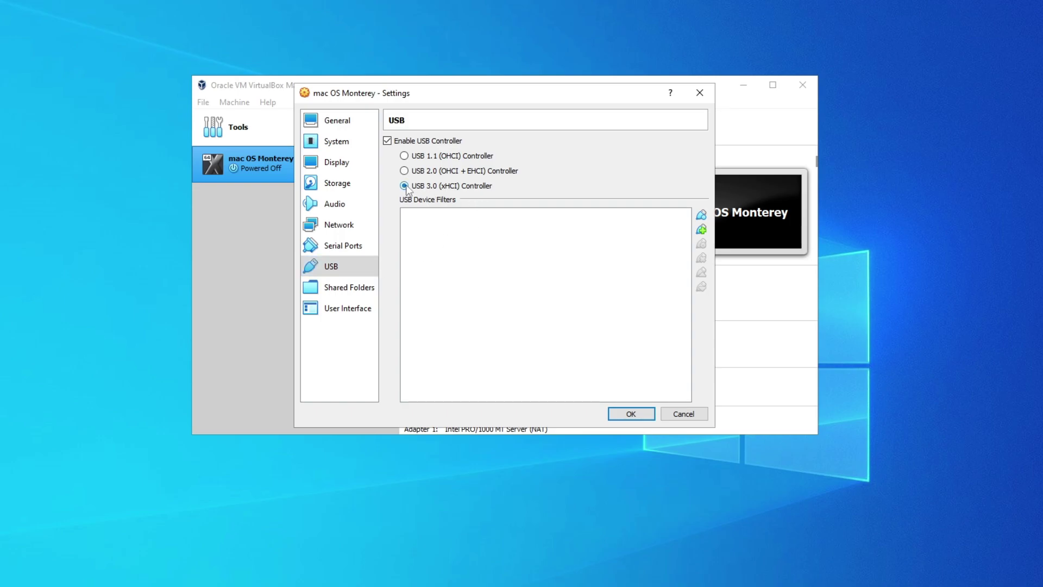
left_click(631, 415)
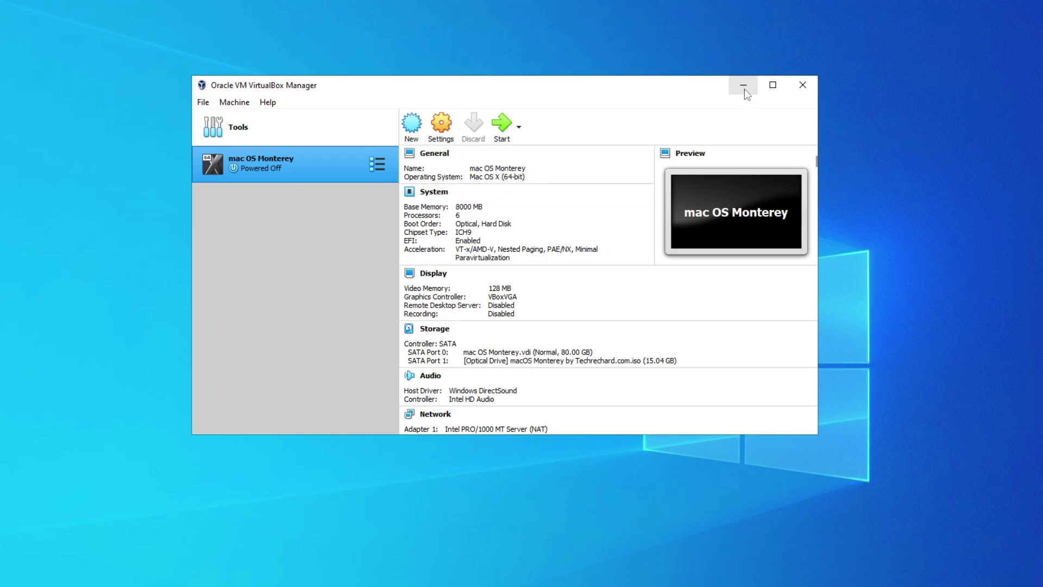
Exit VirtualBox and switch to the Code file in Notepad.
left_click(204, 103)
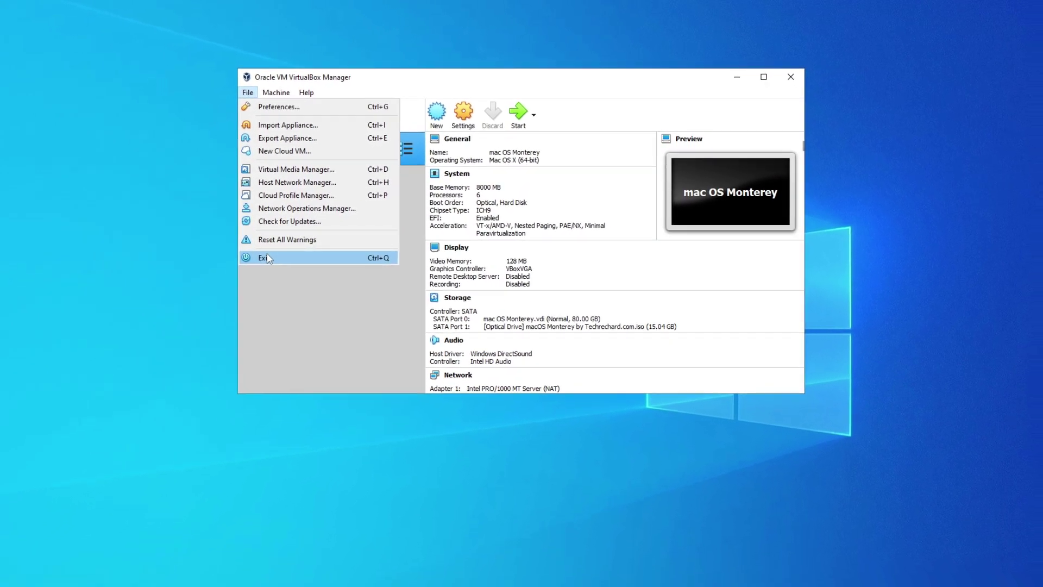
left_click(266, 258)
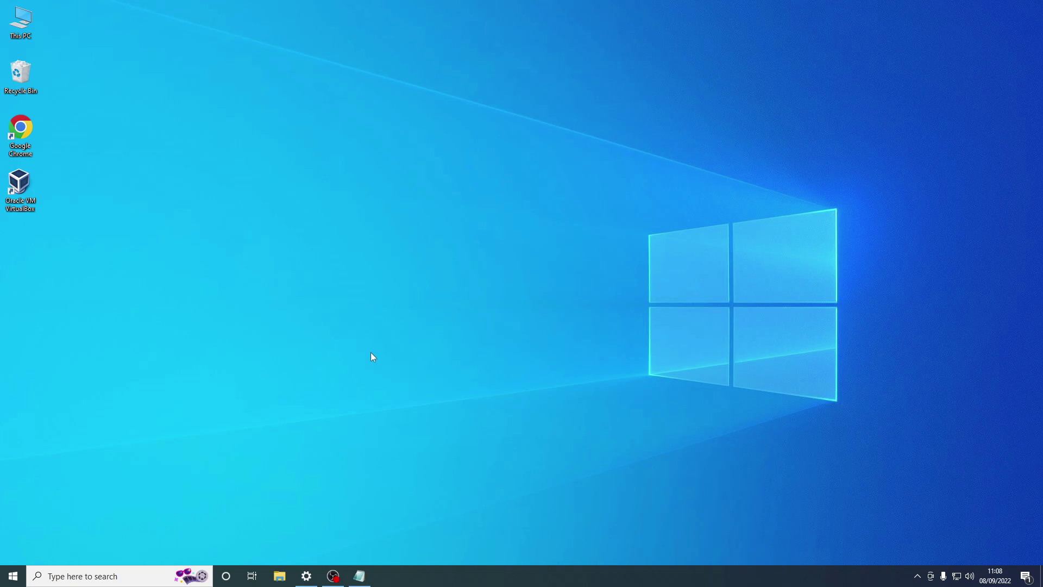
left_click(359, 575)
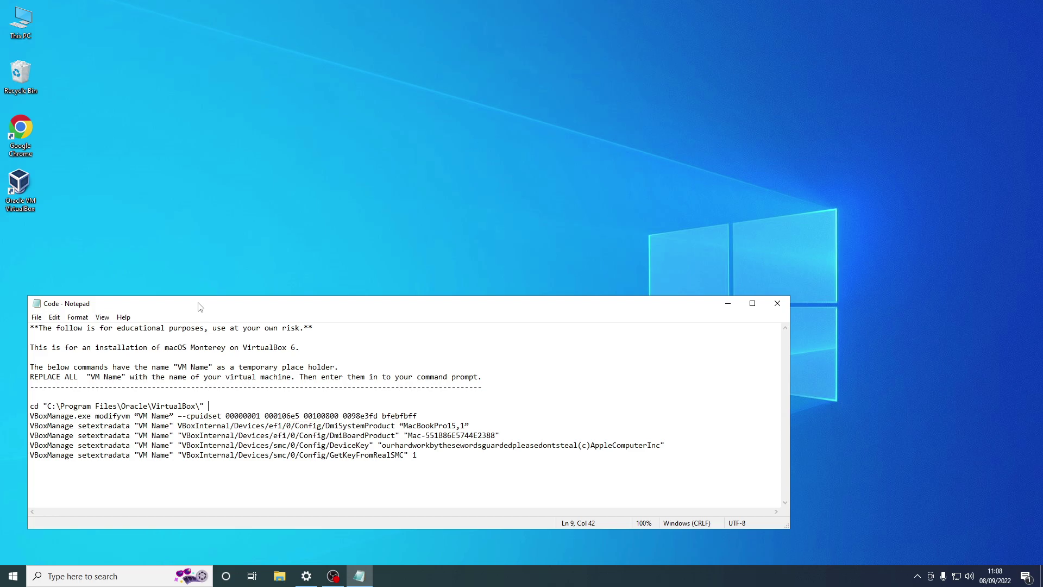
Replace every occurrence of "VM Name" in the Code file with "mac OS Monterey".
left_click(54, 318)
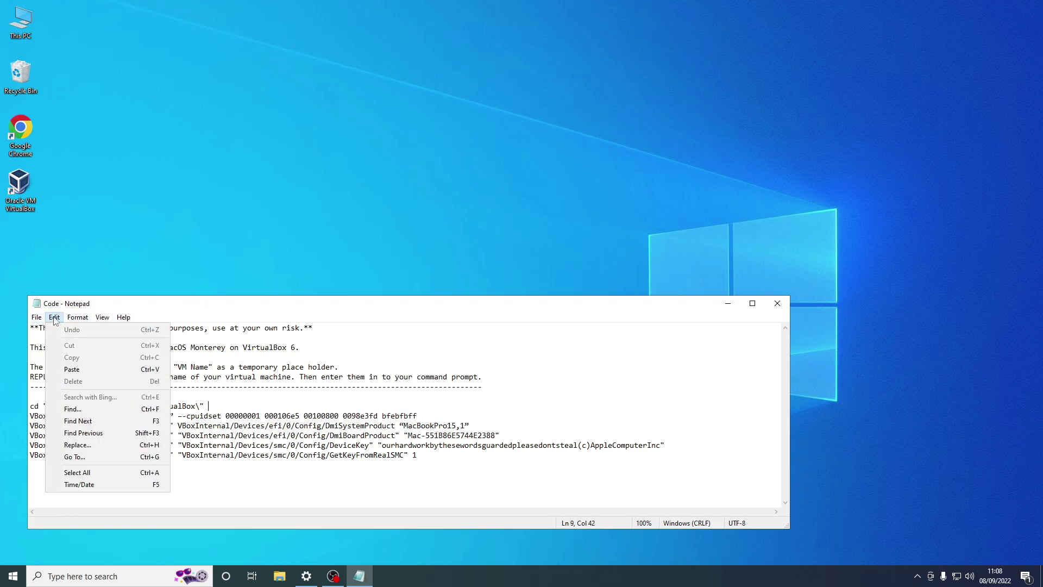
left_click(77, 445)
type("VM Name")
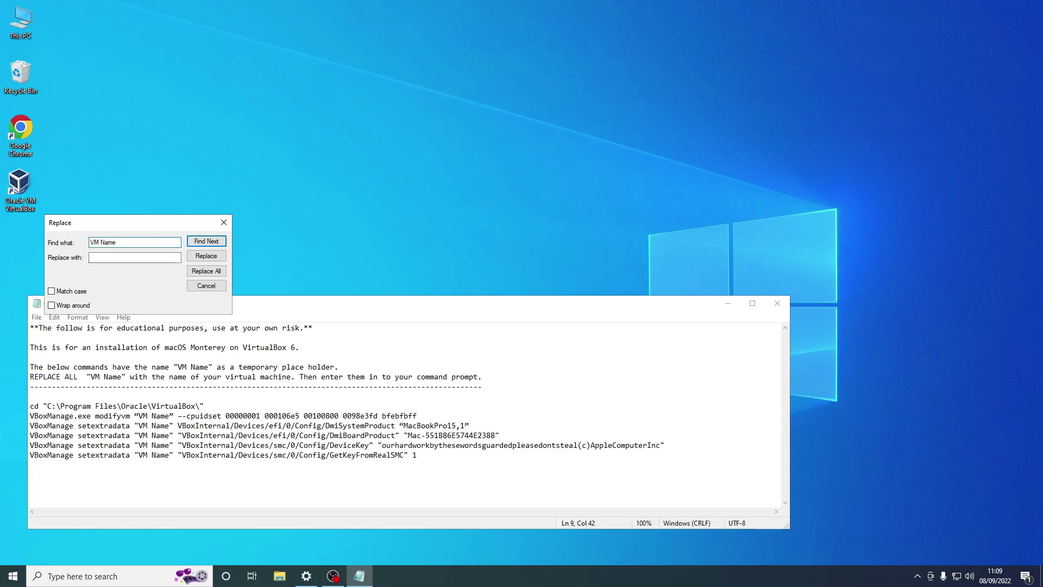
left_click(112, 257)
type("mac OS Monterey")
left_click(215, 274)
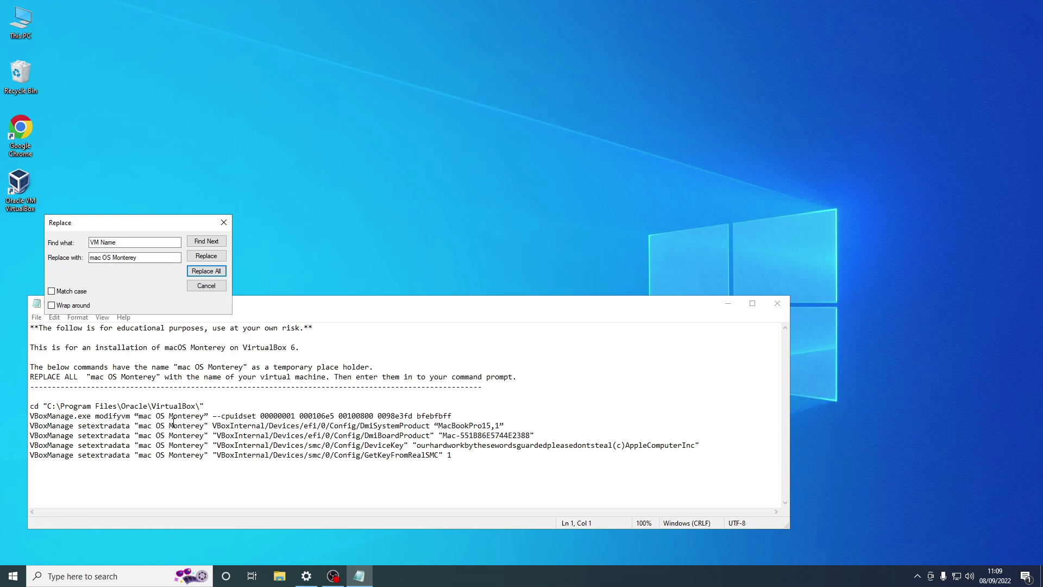
left_click(224, 223)
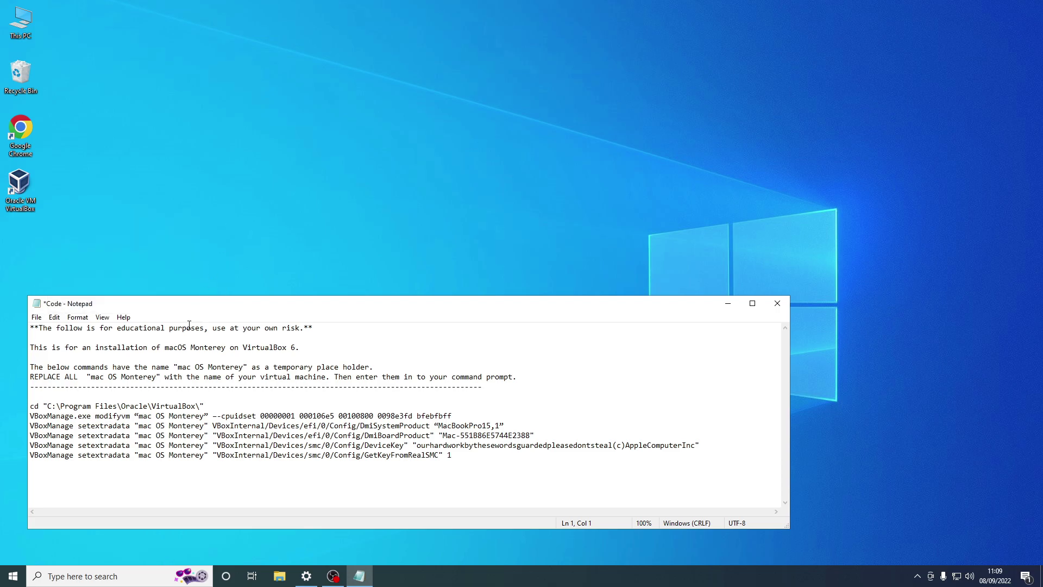
Open Command Prompt as administrator and place its window above the Notepad commands.
left_click(55, 576)
type("command")
right_click(86, 287)
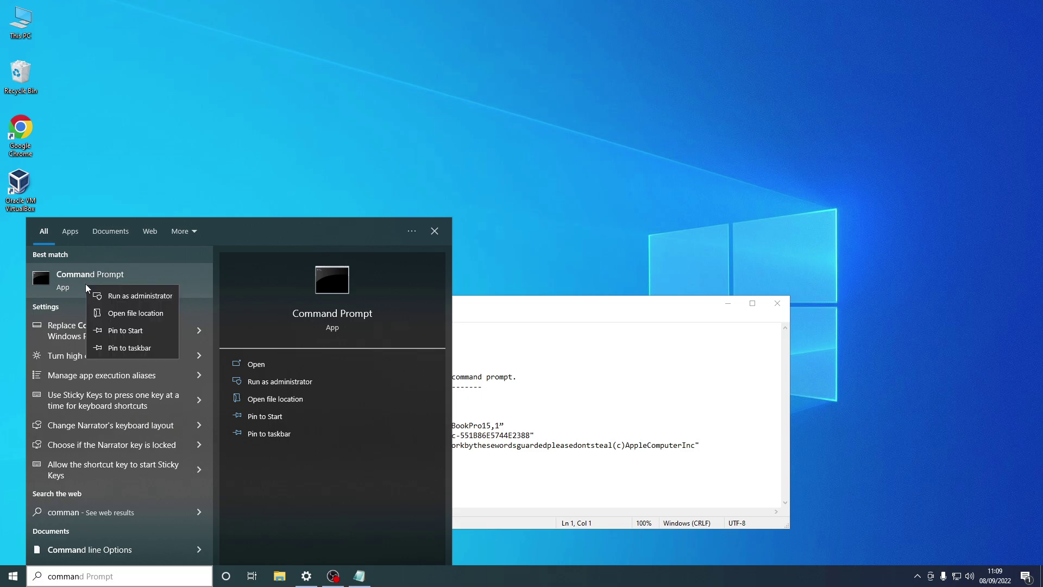
left_click(130, 296)
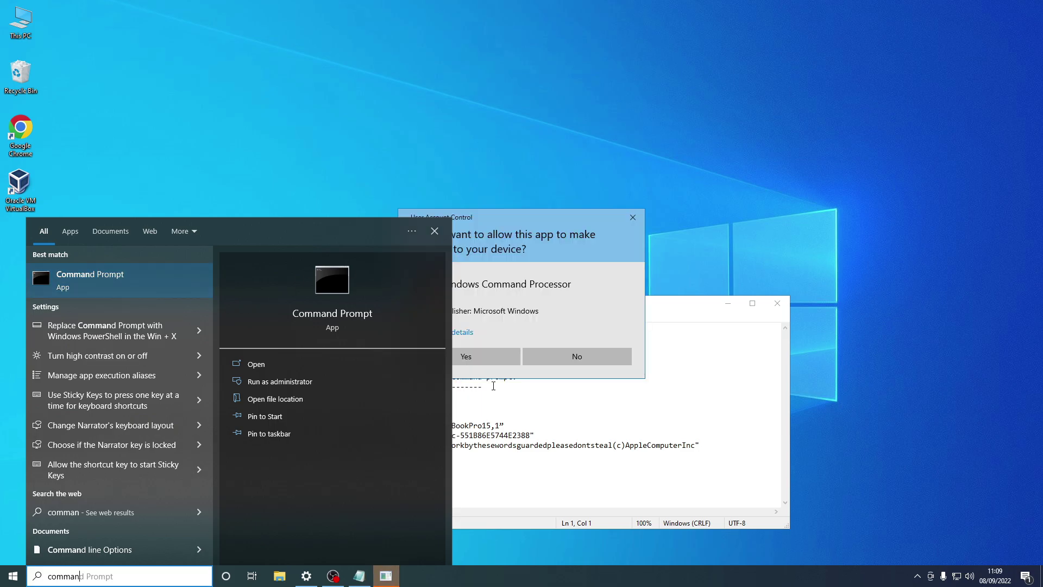
left_click(478, 356)
left_click_drag(398, 41, 388, 24)
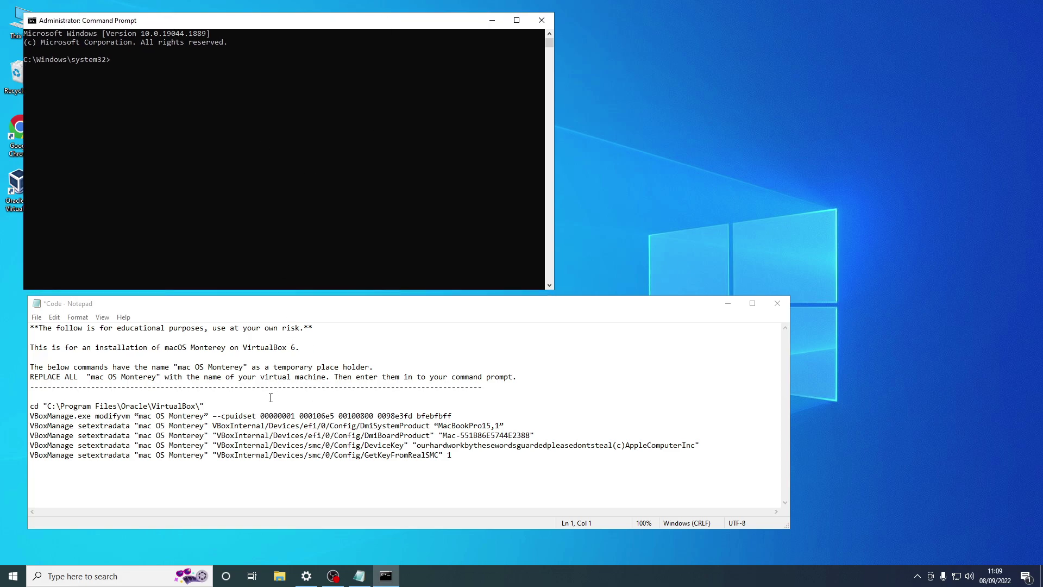
Copy the cd command from the notes and run it to change to "C:\Program Files\Oracle\VirtualBox\".
left_click_drag(204, 406, 25, 405)
key("super+c")
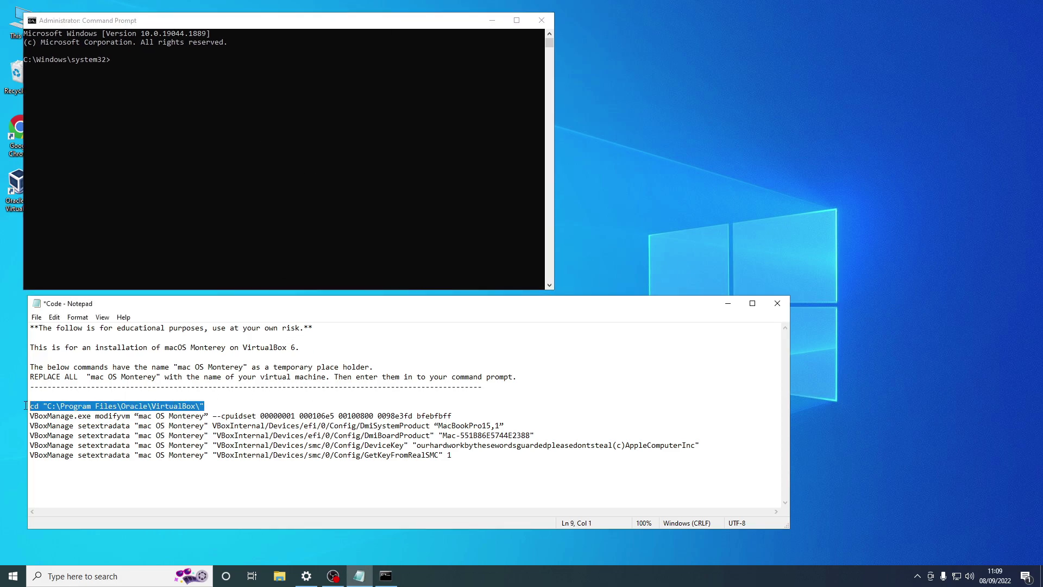
left_click(132, 60)
right_click(133, 59)
key("Return")
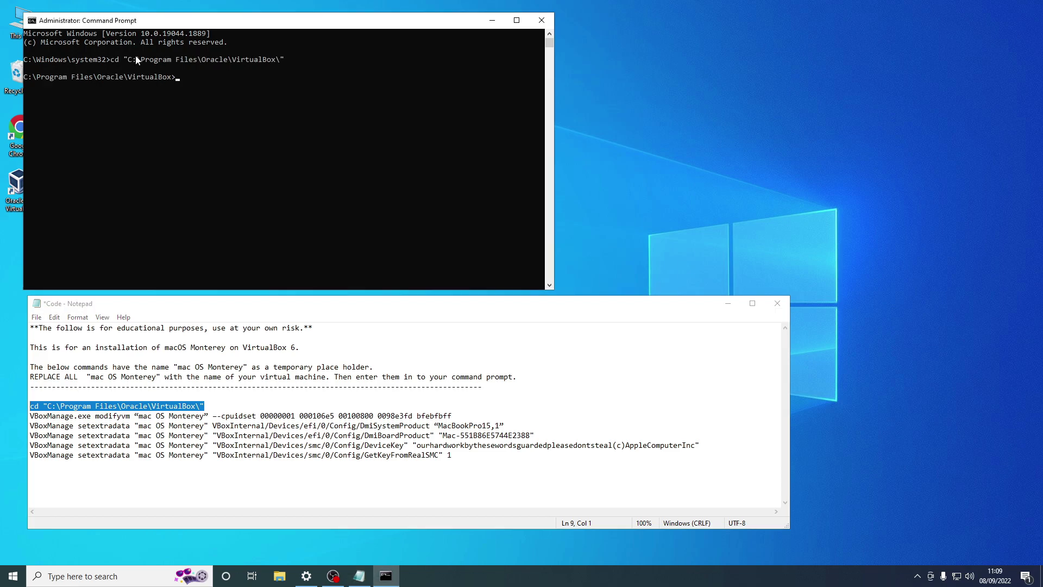
left_click_drag(459, 416, 23, 417)
key("super+c")
left_click(189, 79)
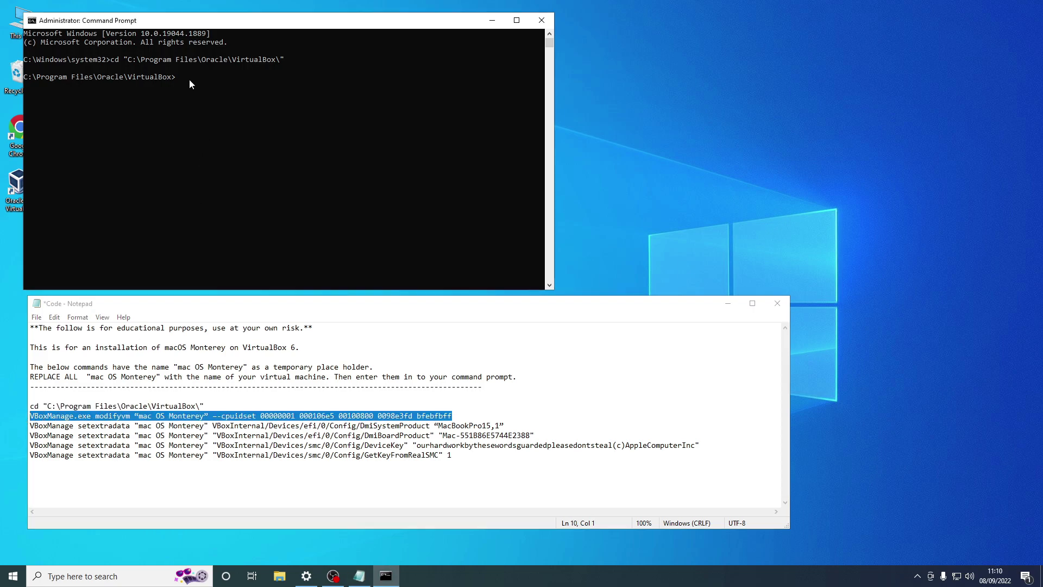
right_click(189, 79)
key("Return")
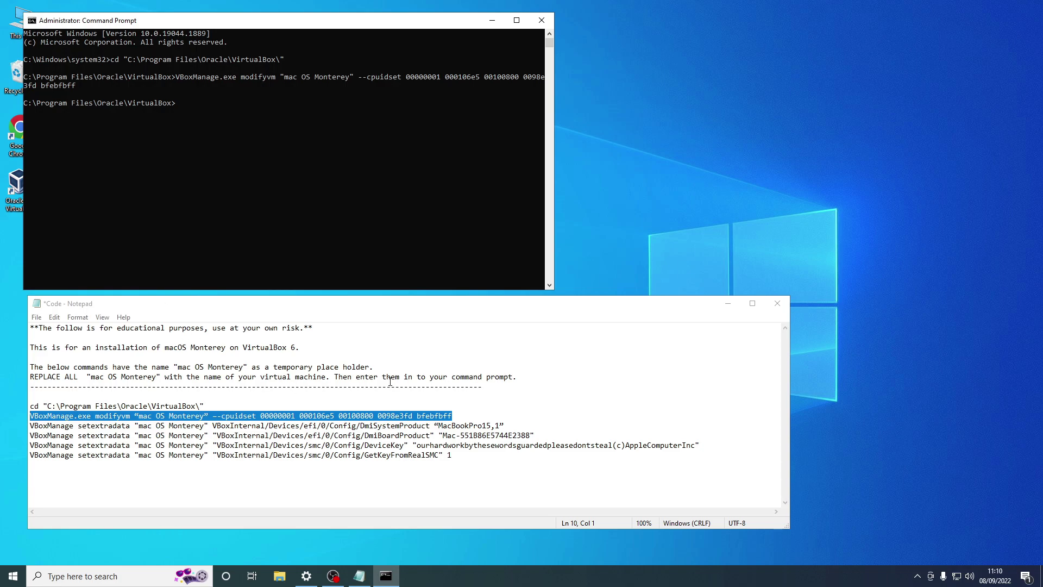
Run the notes' VBoxManage setextradata command that sets the machine's DmiSystemProduct to "MacBookPro15,1".
left_click_drag(506, 425, 21, 423)
key("super+c")
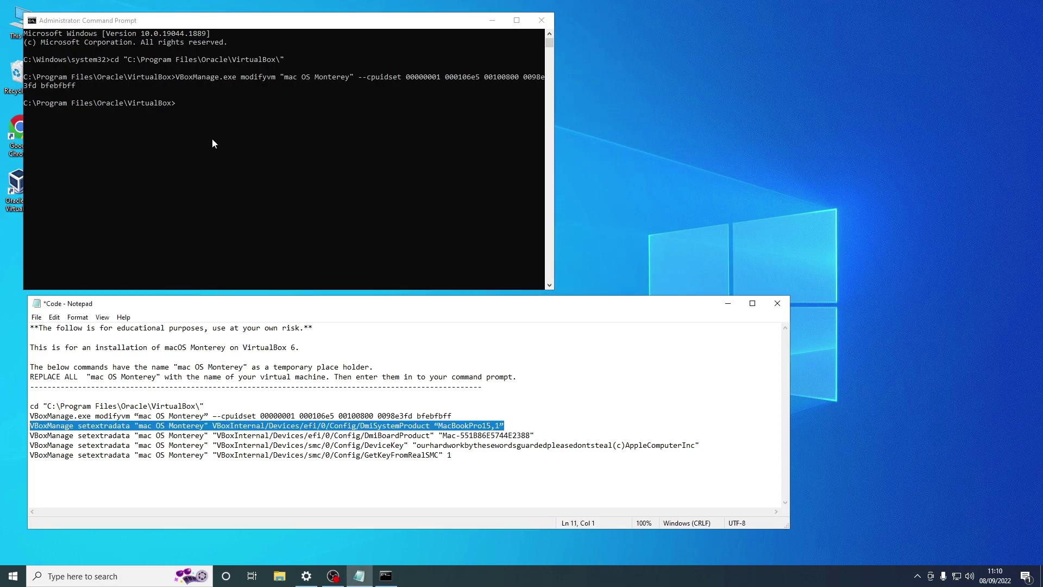
left_click(211, 103)
right_click(211, 103)
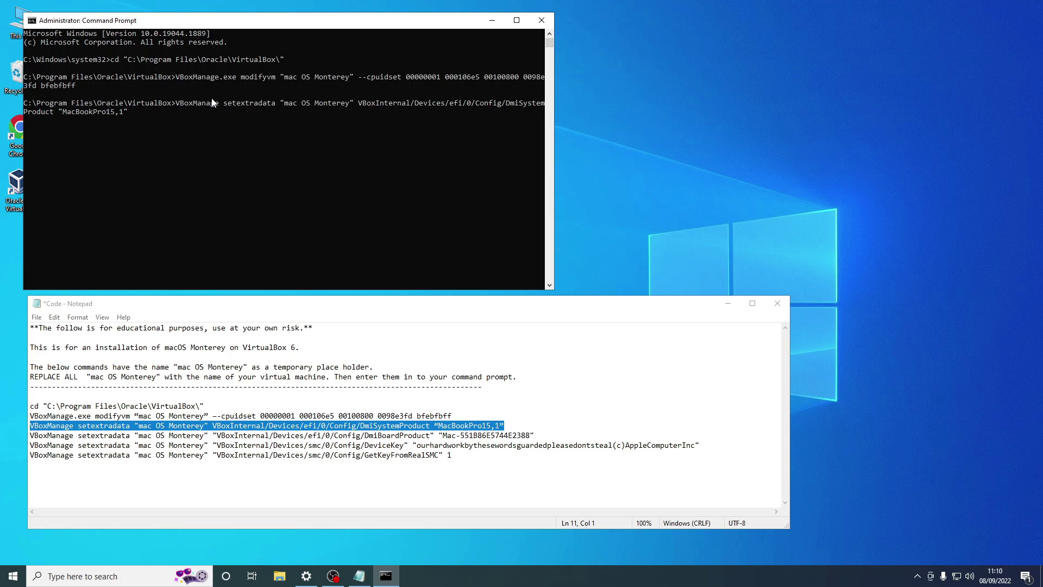
key("Return")
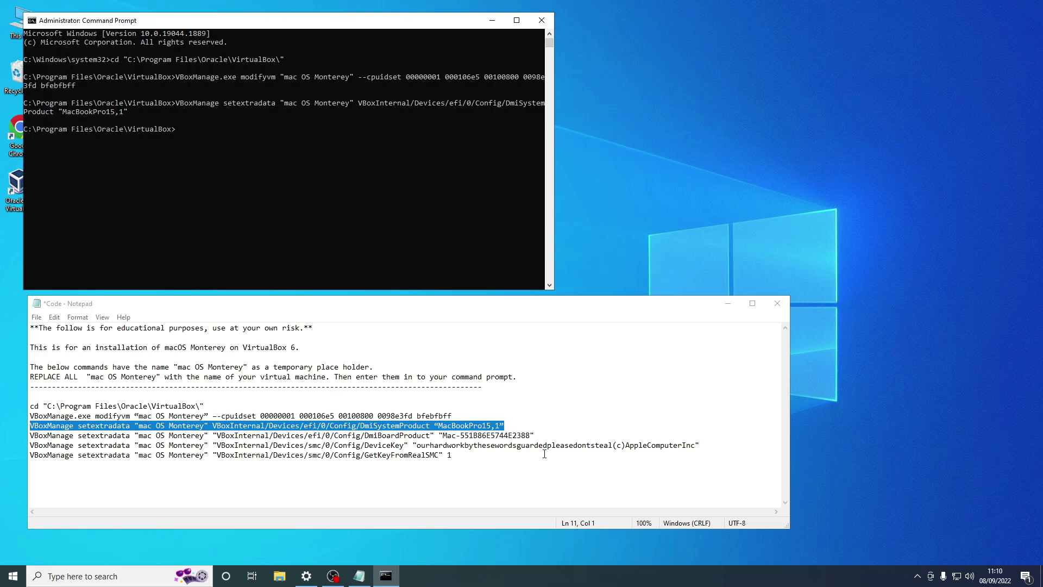
Run the notes' VBoxManage setextradata command that sets the machine's DmiBoardProduct to "Mac-551B86E5744E2388".
left_click_drag(536, 435, 15, 440)
key("super+c")
left_click(203, 137)
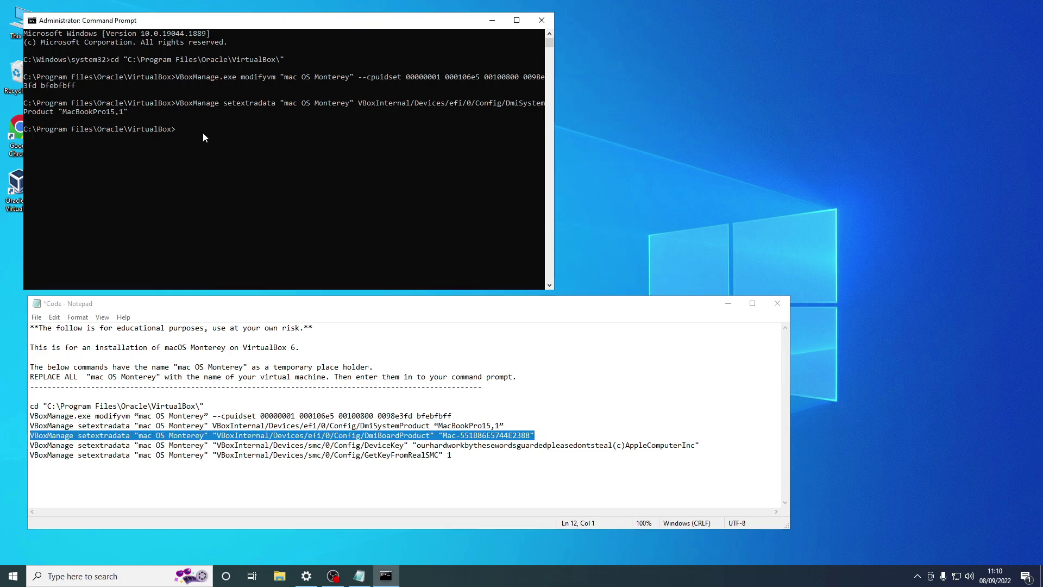
right_click(204, 135)
key("Return")
Run the notes' VBoxManage setextradata command that sets the machine's smc DeviceKey to the listed device key.
left_click_drag(701, 445, 30, 445)
key("ctrl+c")
left_click(226, 159)
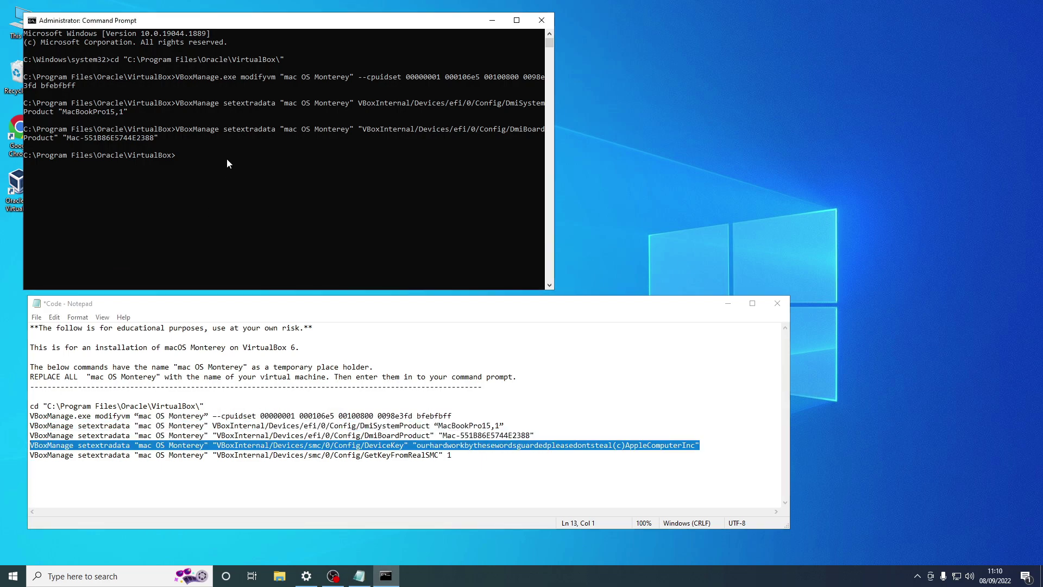
right_click(227, 158)
key("Return")
Run the notes' VBoxManage setextradata command that sets the machine's smc GetKeyFromRealSMC to 1.
left_click_drag(452, 456, 10, 477)
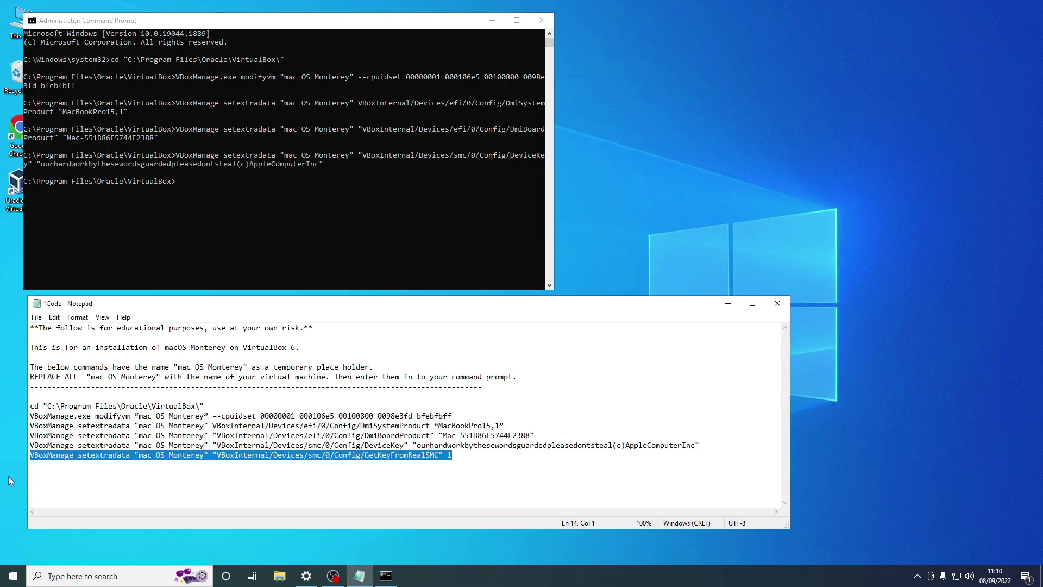
key("ctrl+c")
left_click(233, 192)
right_click(231, 190)
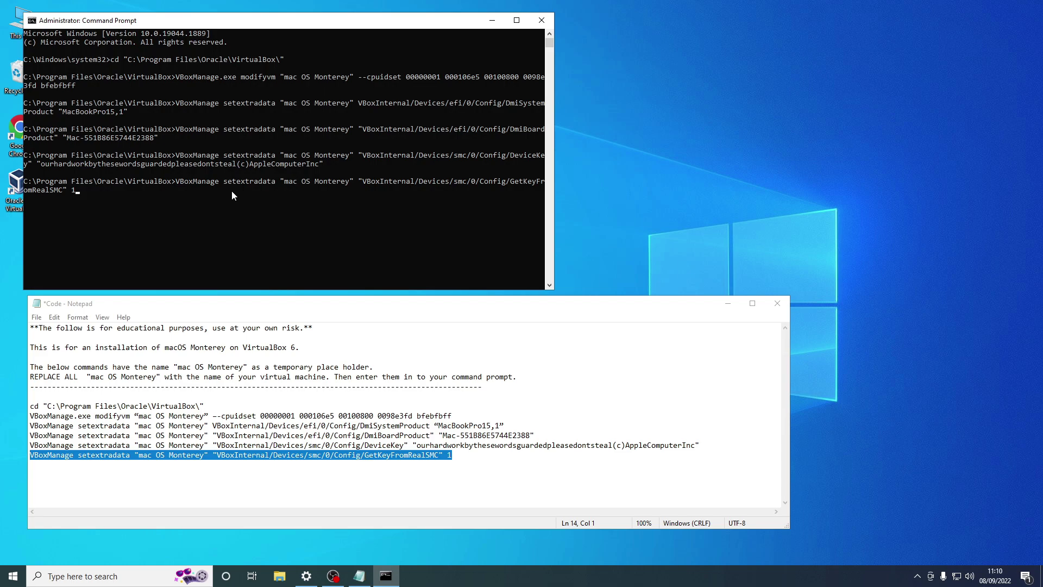
key("Return")
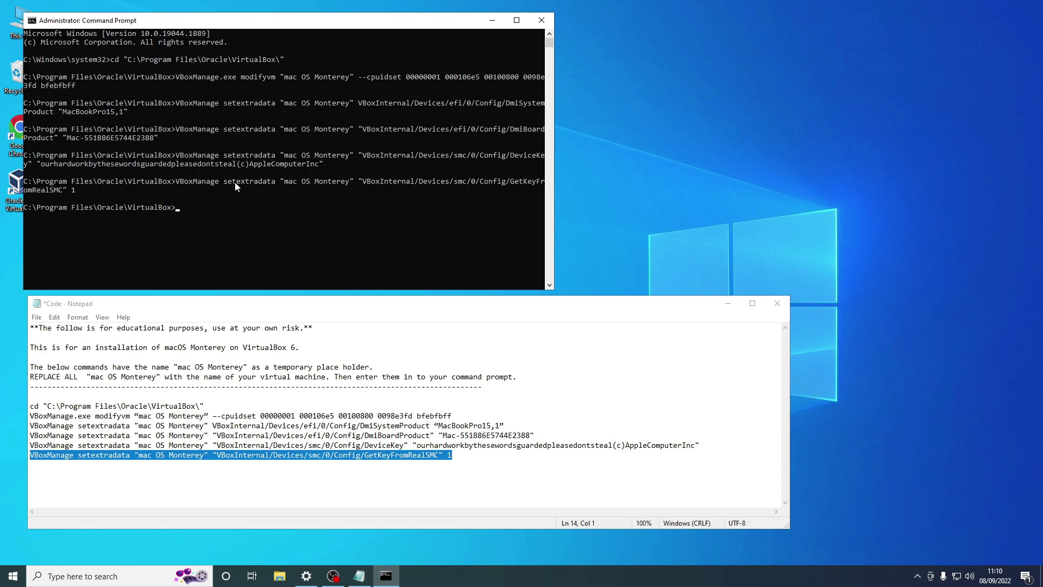
Clear the Notepad and Command Prompt windows from the desktop and reopen Oracle VM VirtualBox.
left_click(728, 306)
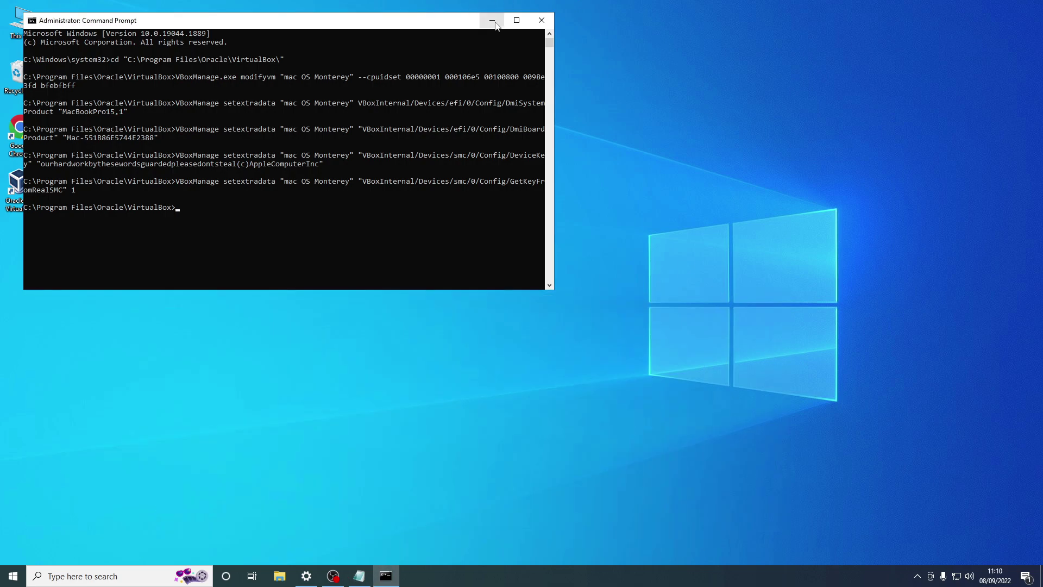
left_click(541, 20)
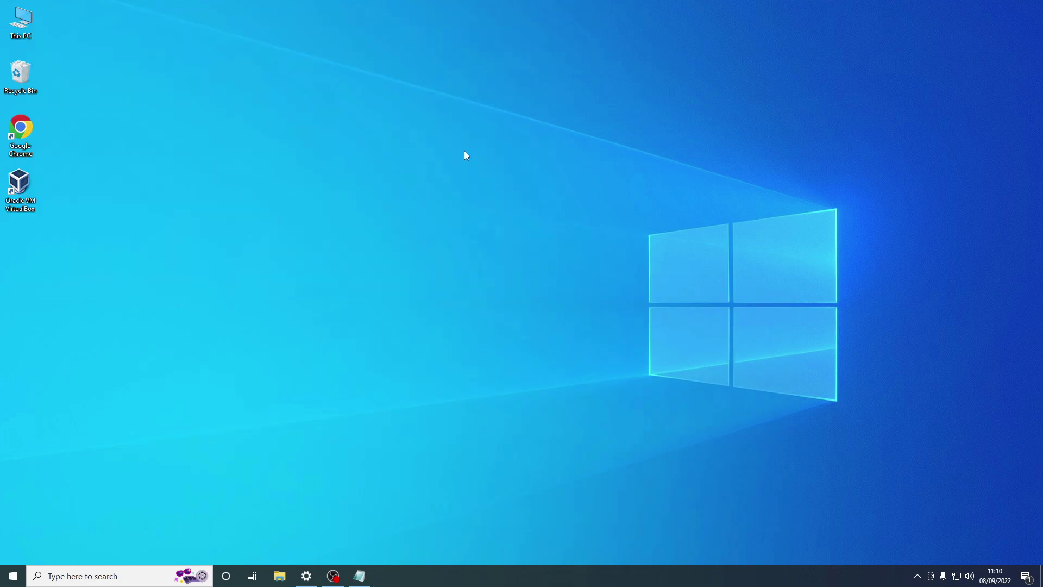
double_click(20, 185)
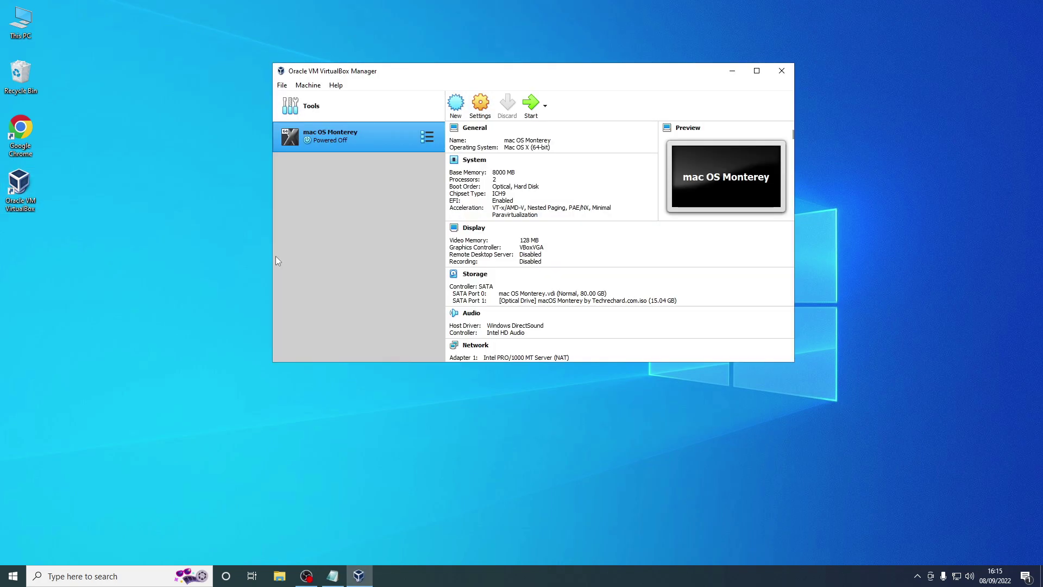
Start the mac OS Monterey virtual machine and switch its window to full-screen mode.
left_click(530, 104)
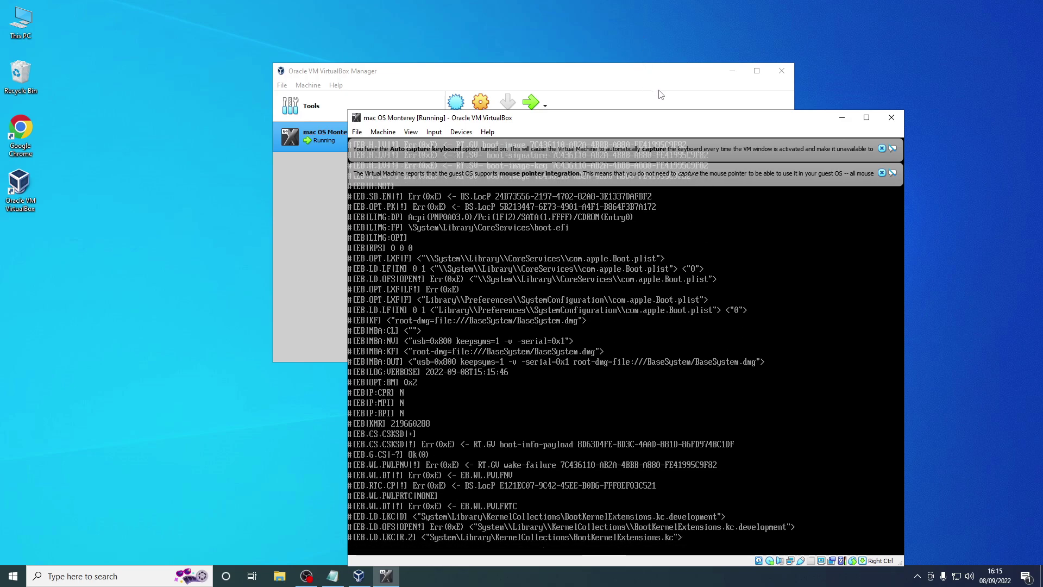
key("ctrl+f")
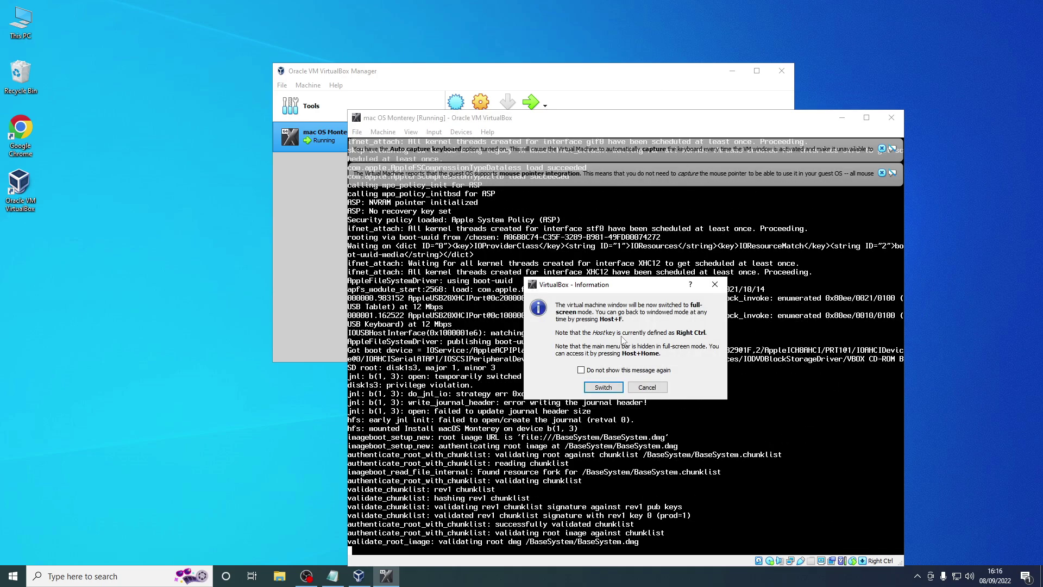
left_click(604, 388)
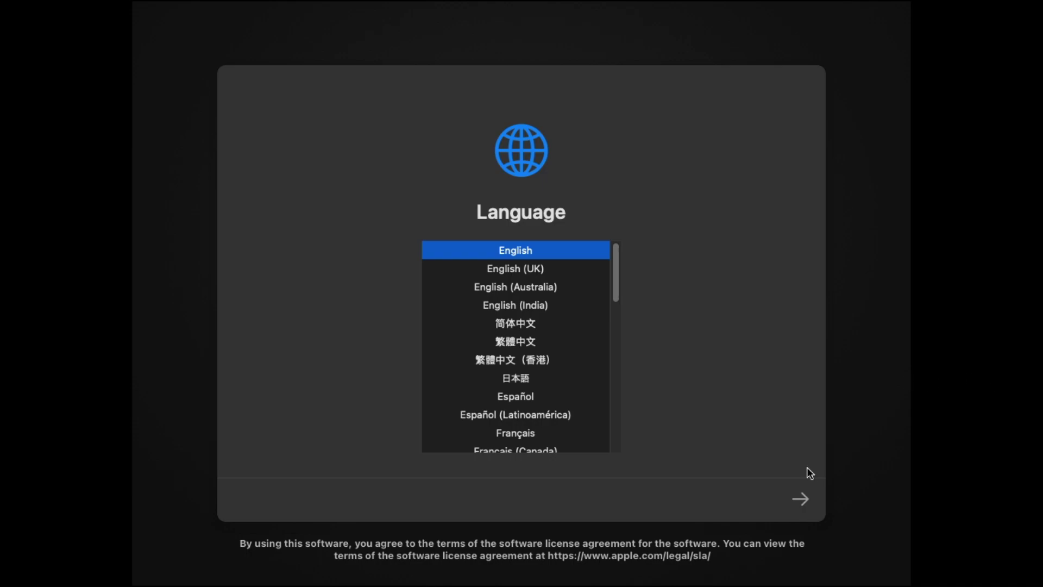
Accept English as the installer language and open Disk Utility from macOS Recovery.
left_click(800, 500)
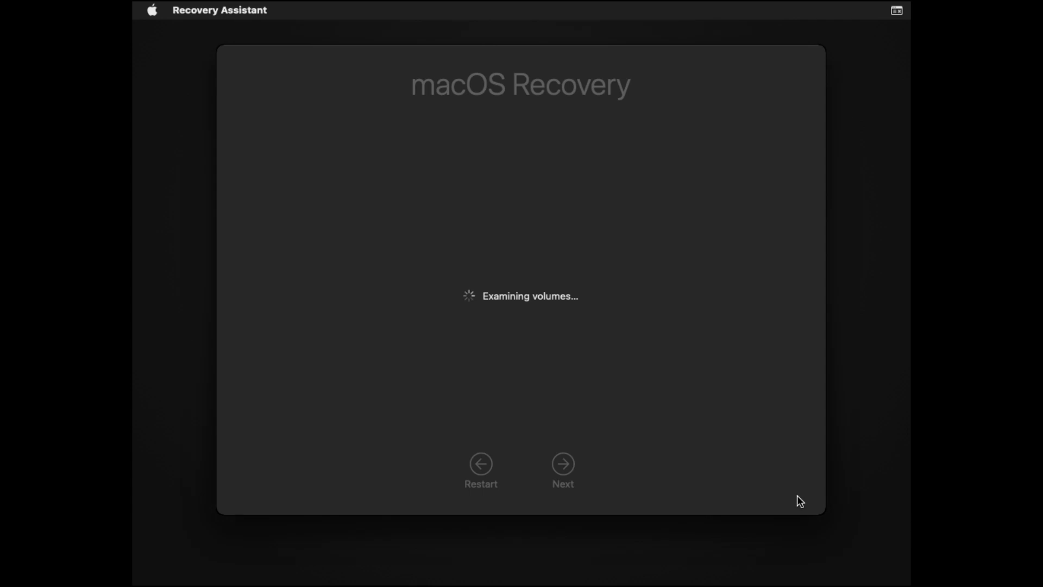
left_click(552, 370)
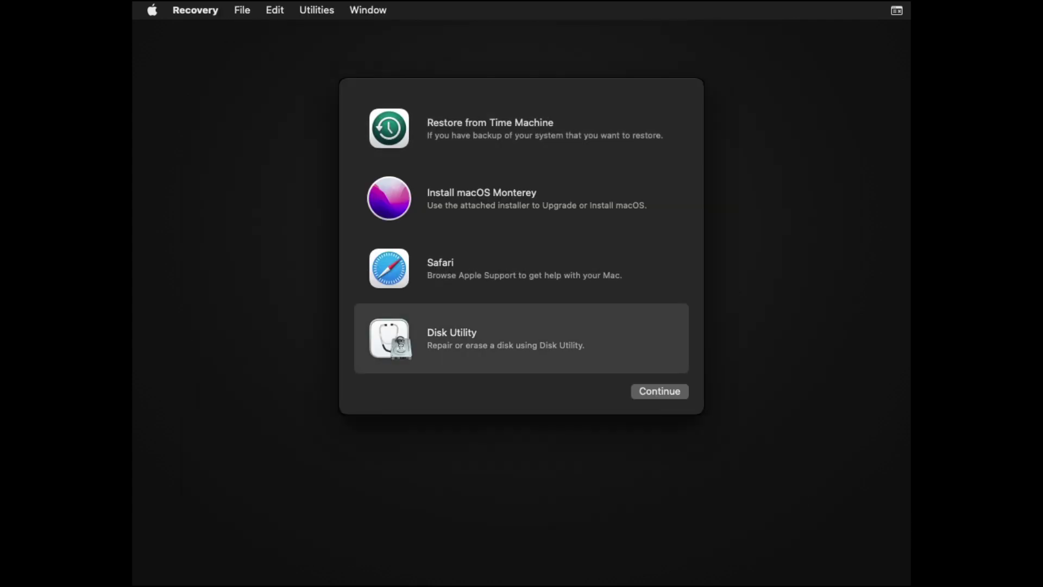
left_click(683, 390)
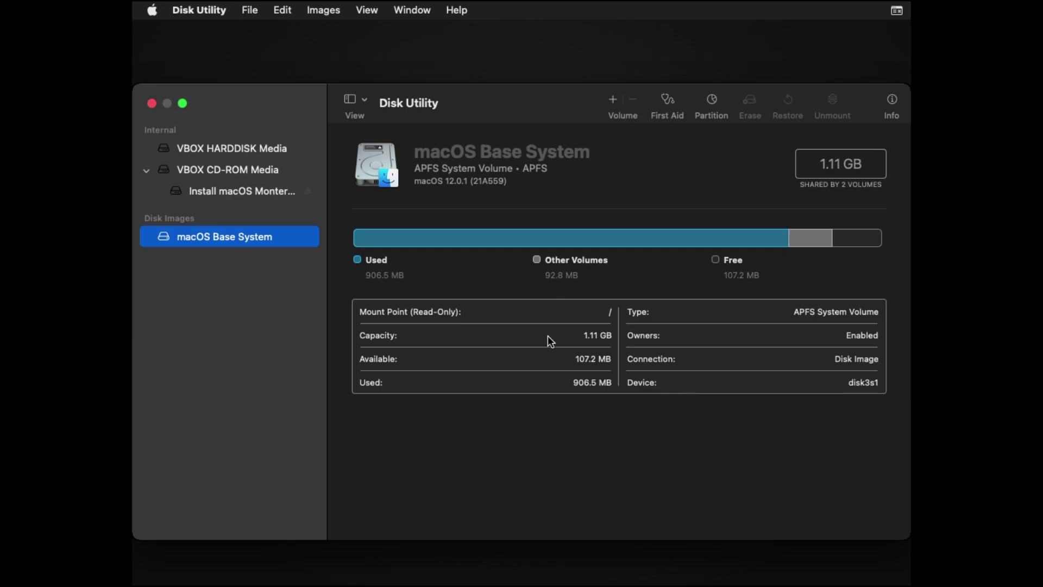
Erase VBOX HARDDISK Media as Mac OS Extended (Journaled) with GUID Partition Map, naming the volume Mac OS.
left_click(277, 153)
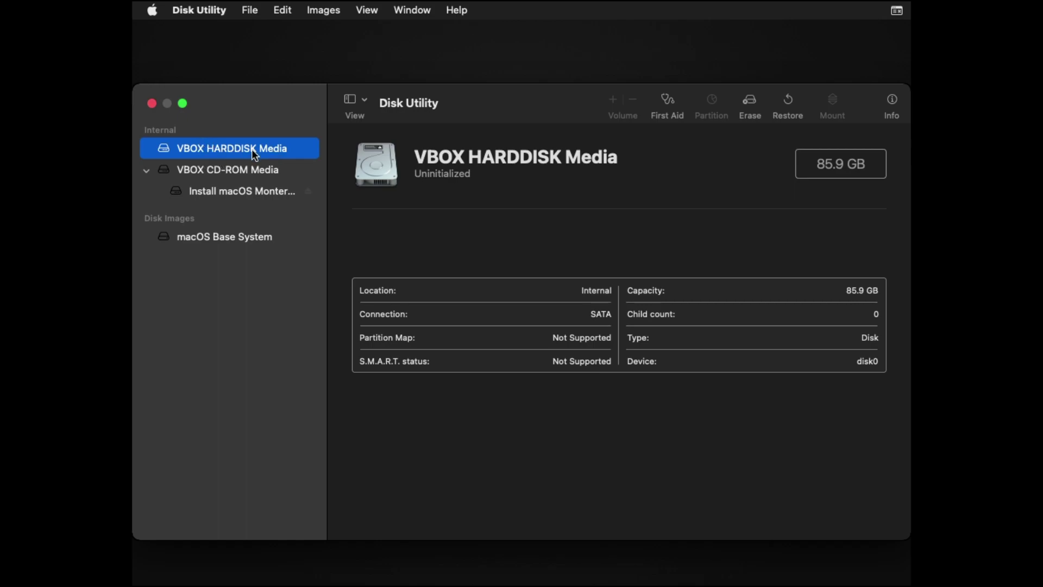
left_click(752, 100)
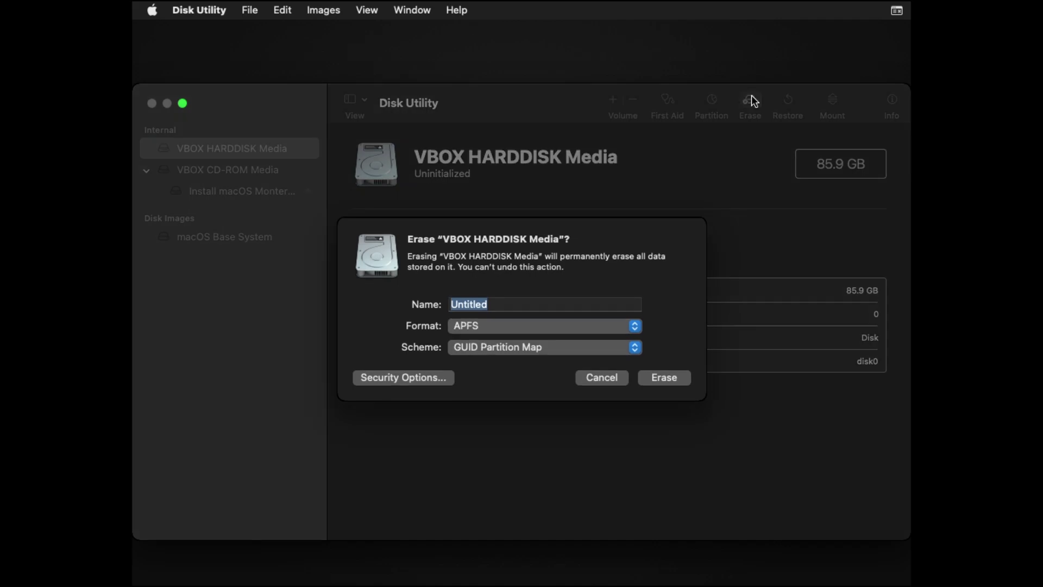
left_click(519, 320)
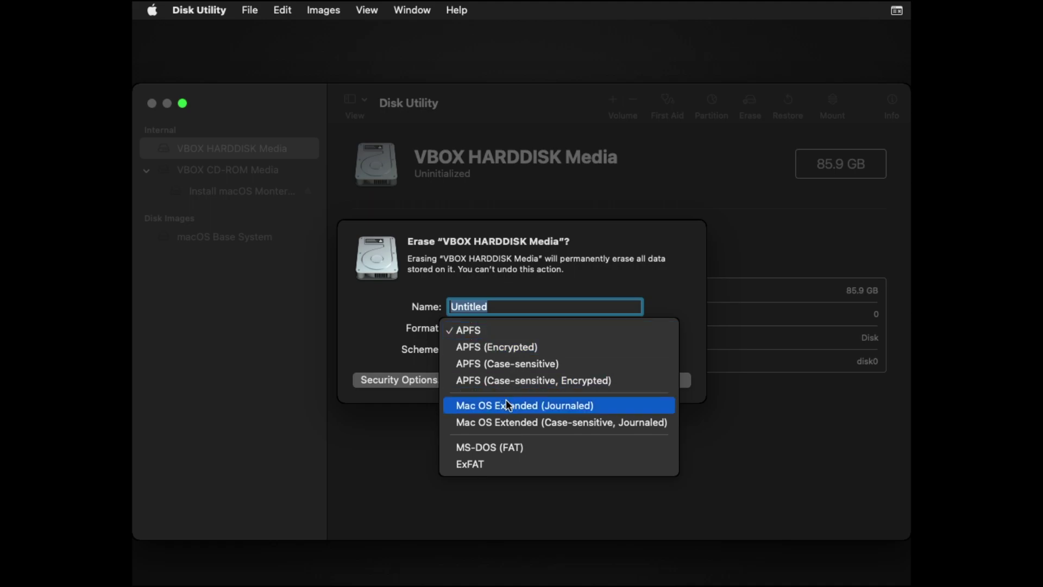
left_click(508, 406)
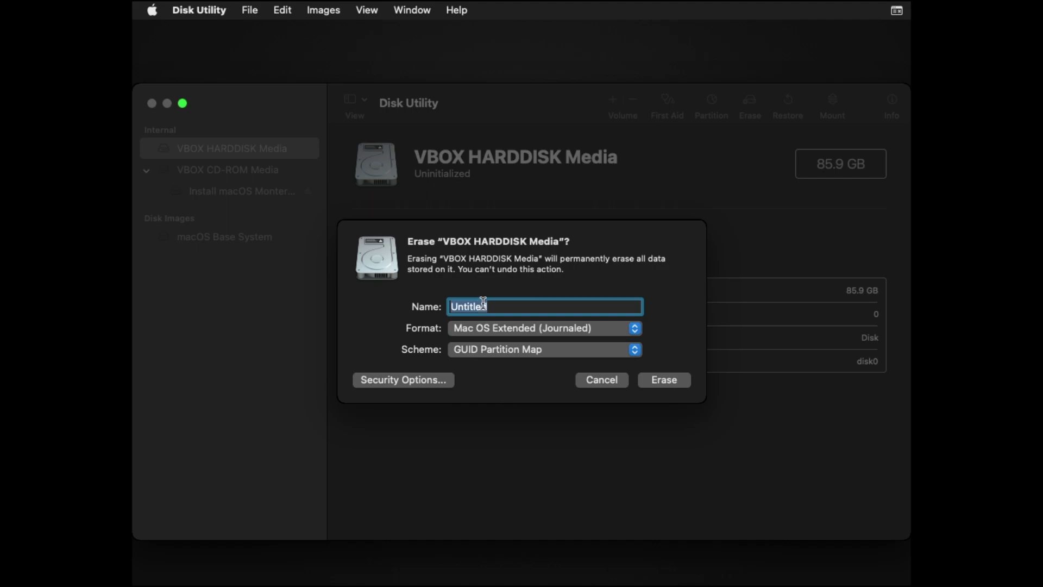
type("Mac OS")
left_click(668, 380)
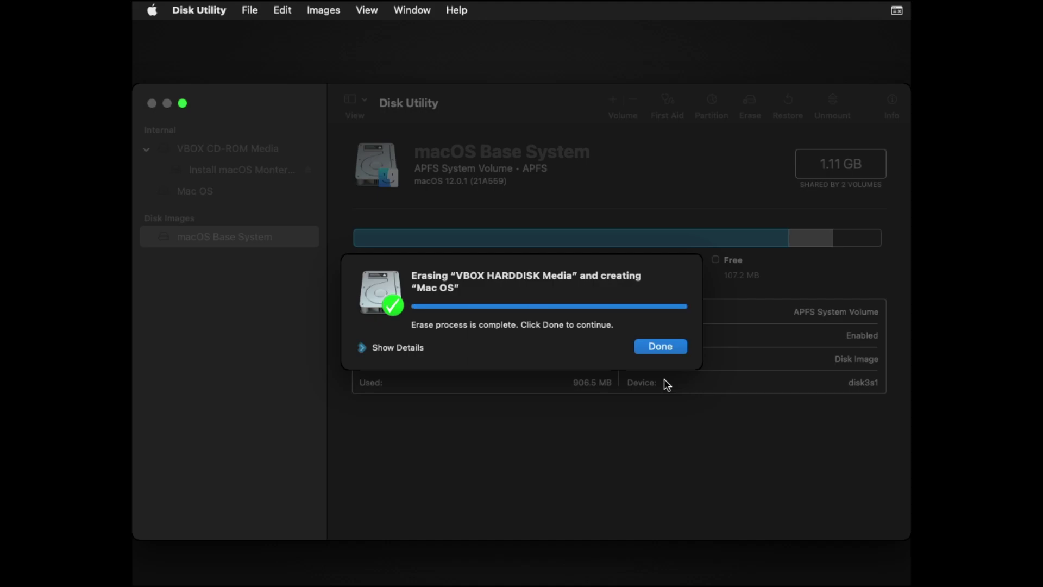
left_click(664, 342)
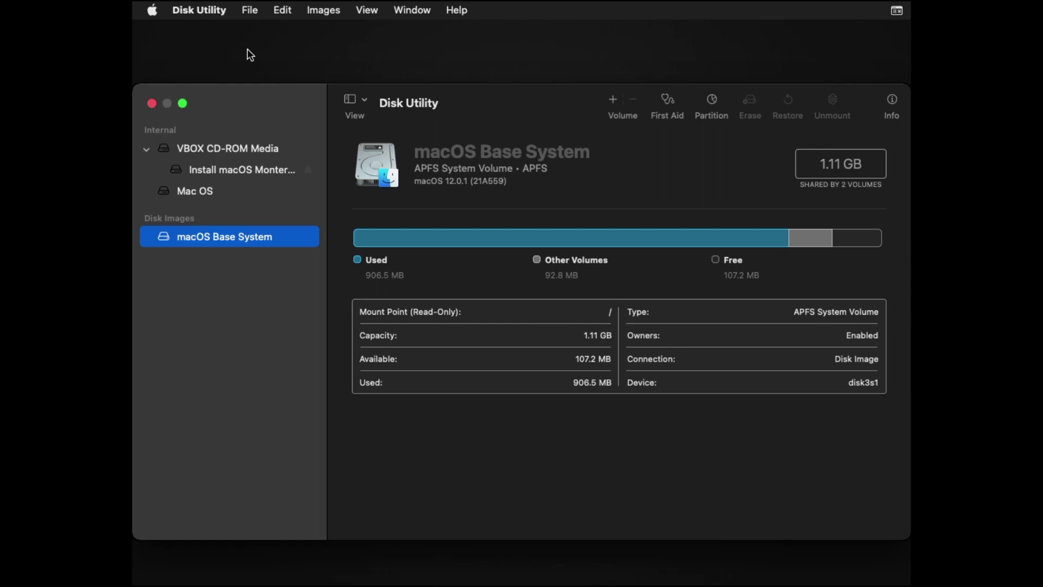
Quit Disk Utility and launch the Install macOS Monterey installer from Recovery.
left_click(202, 11)
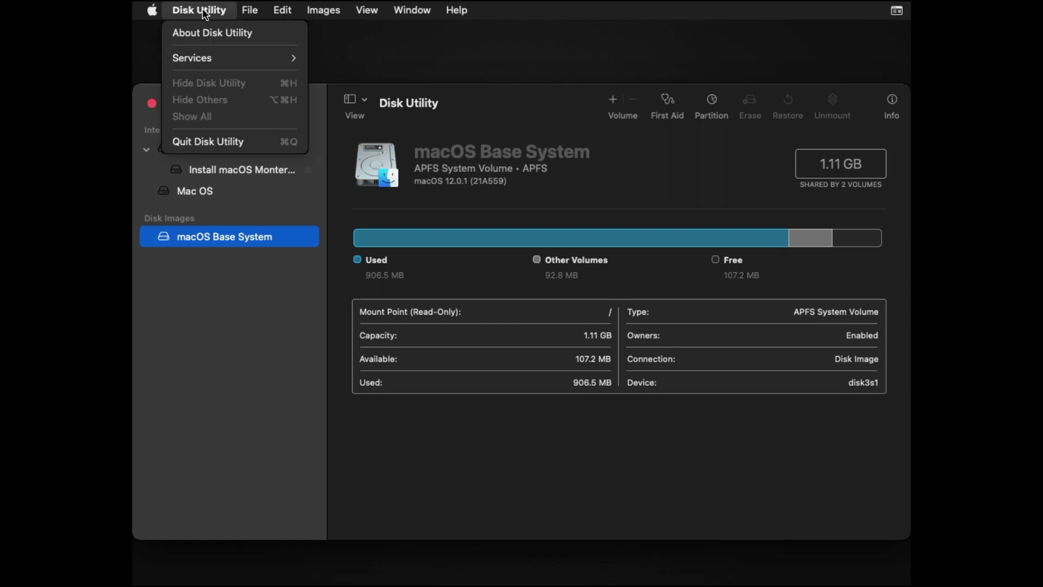
left_click(218, 141)
left_click(474, 193)
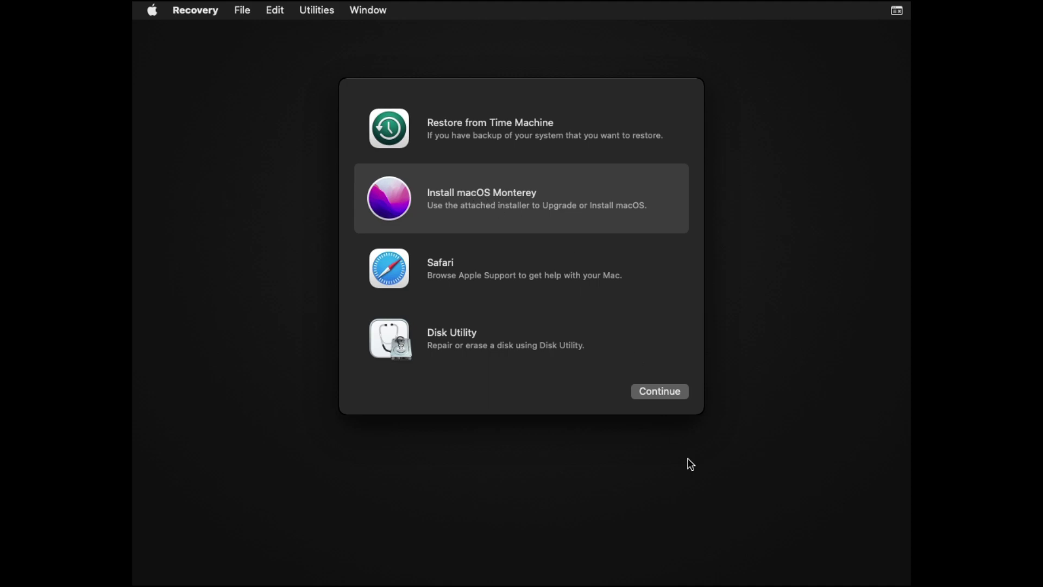
left_click(666, 395)
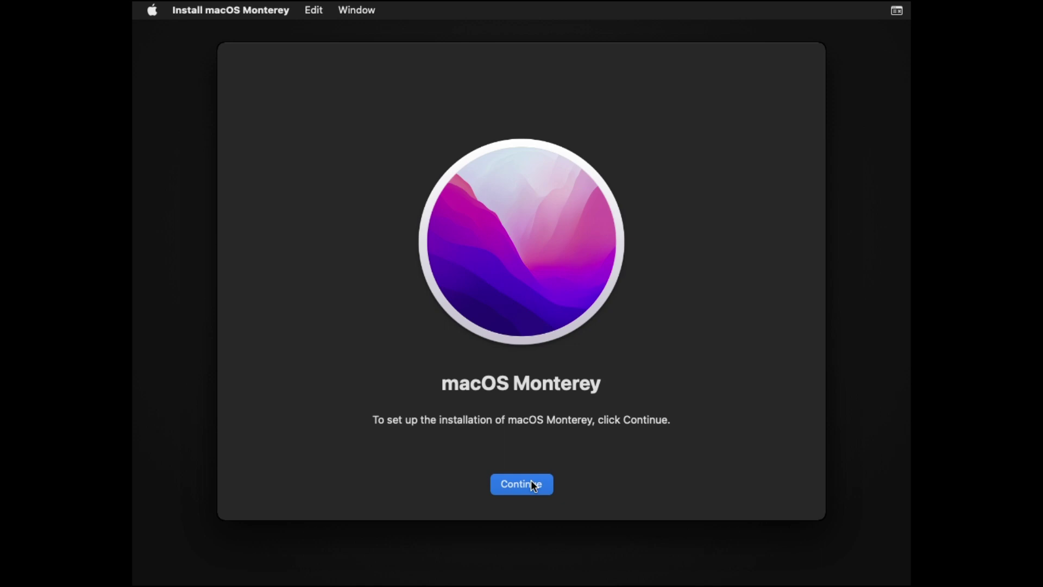
Agree to the macOS Monterey license and start the installation on the Mac OS disk.
left_click(534, 485)
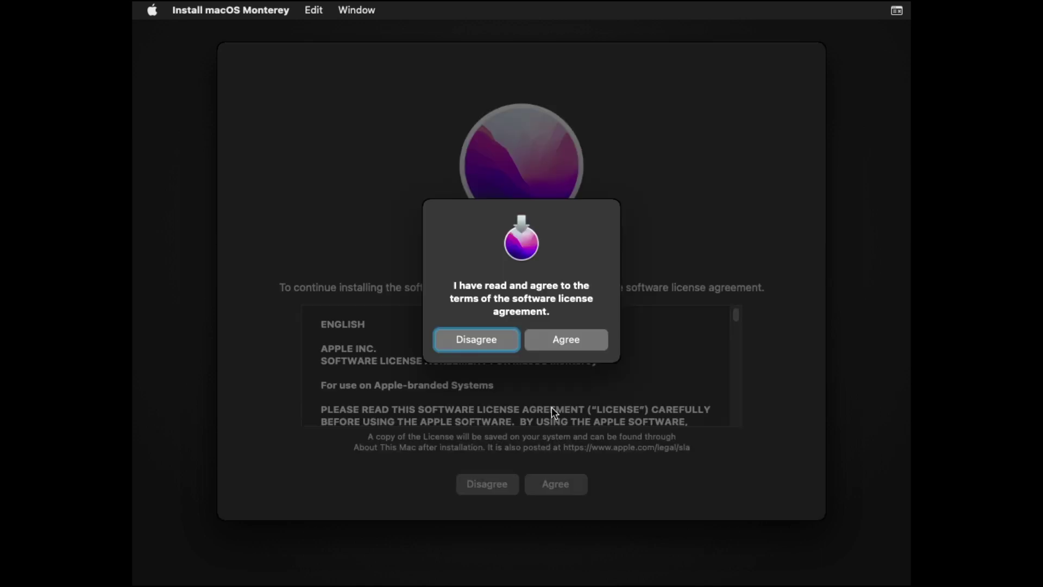
left_click(577, 348)
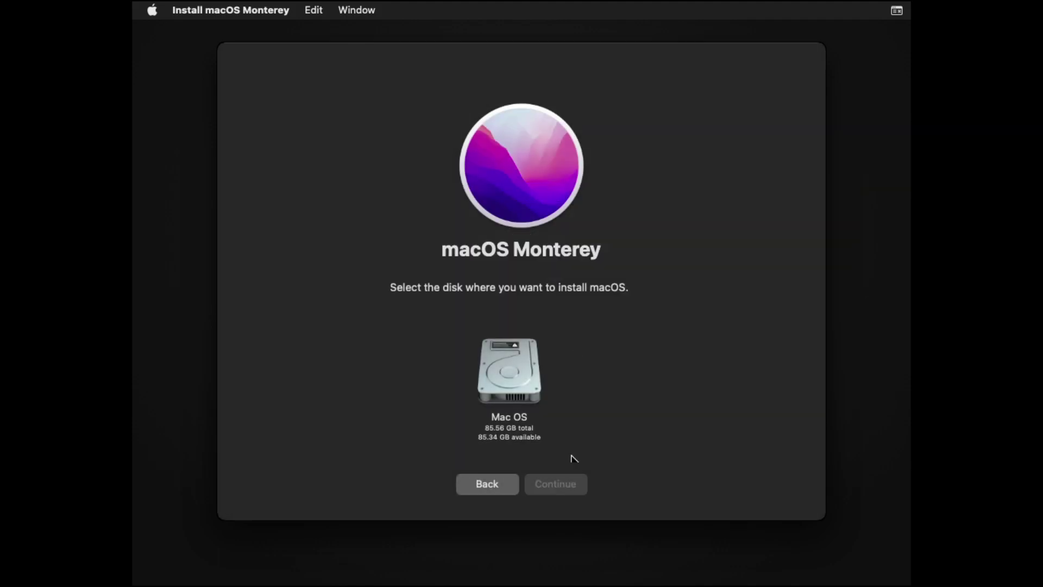
left_click(510, 374)
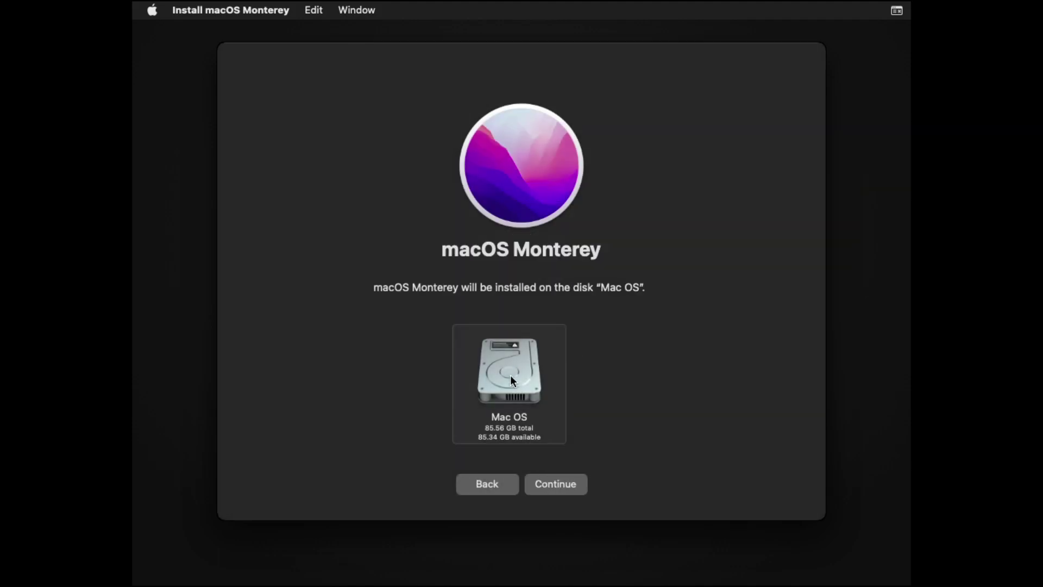
left_click(565, 487)
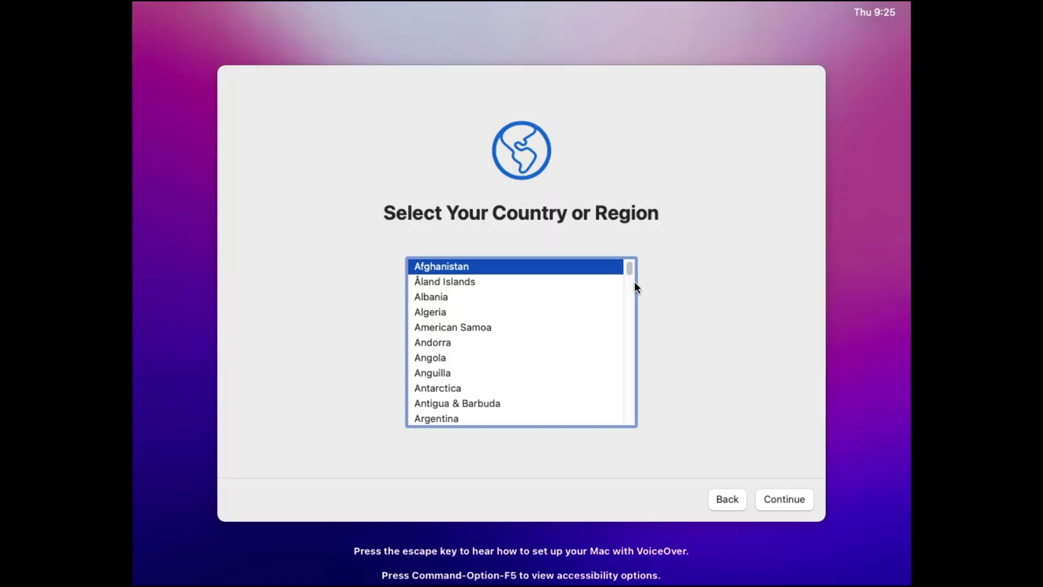
Choose United Kingdom as the country and accept its suggested written and spoken languages.
type("un")
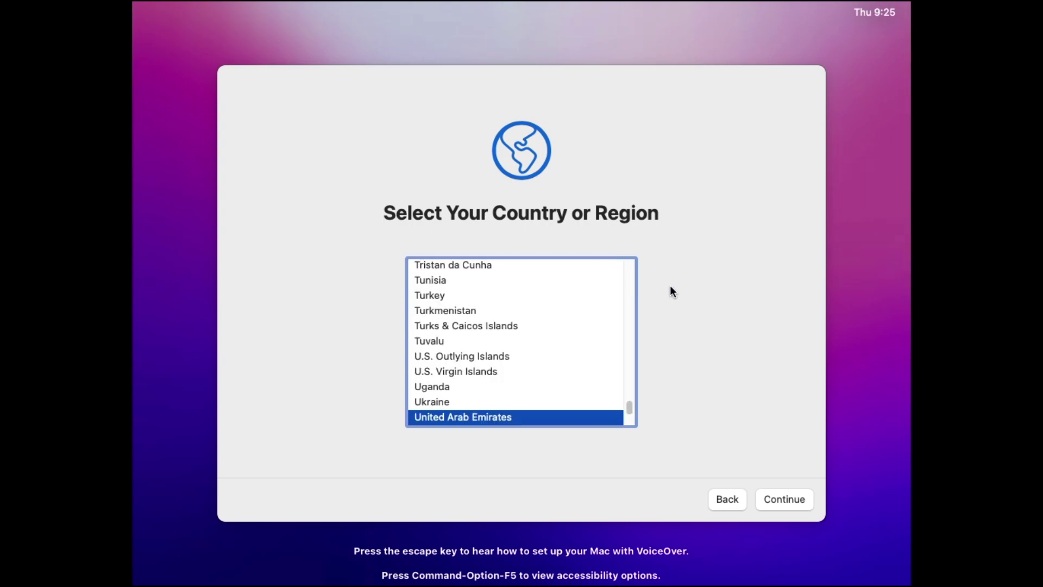
key("Down")
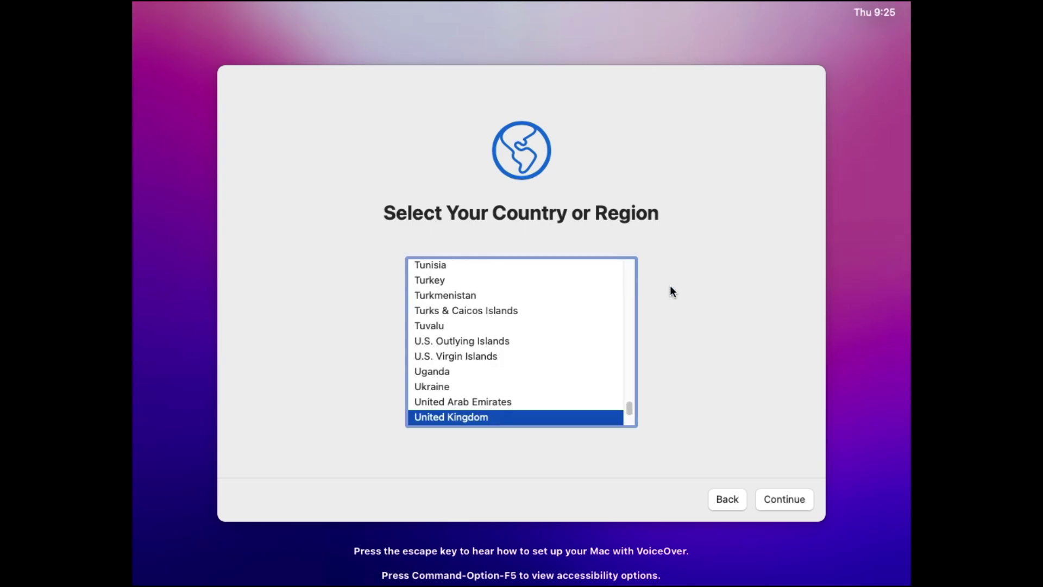
left_click(787, 496)
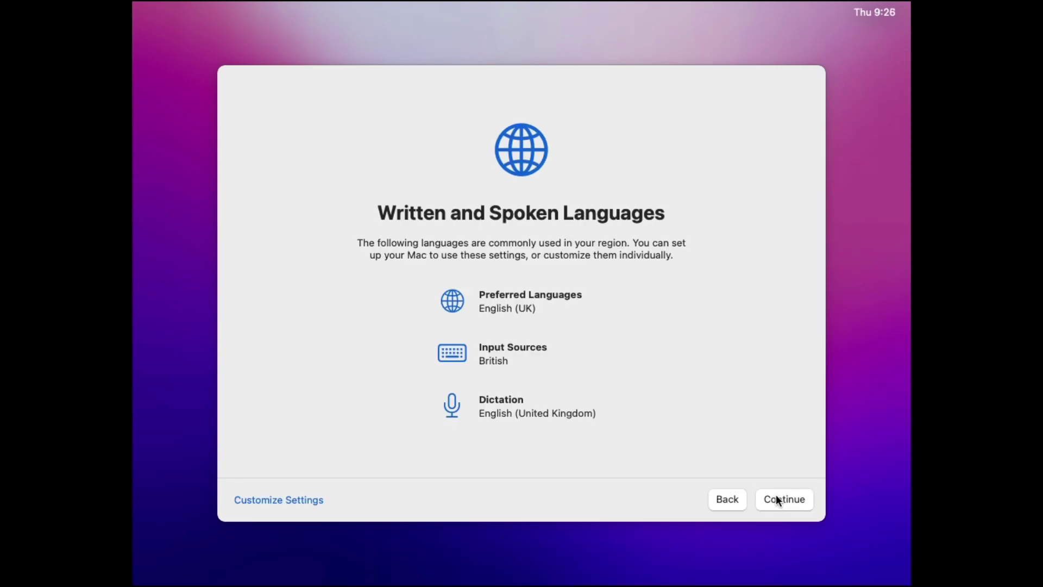
left_click(775, 496)
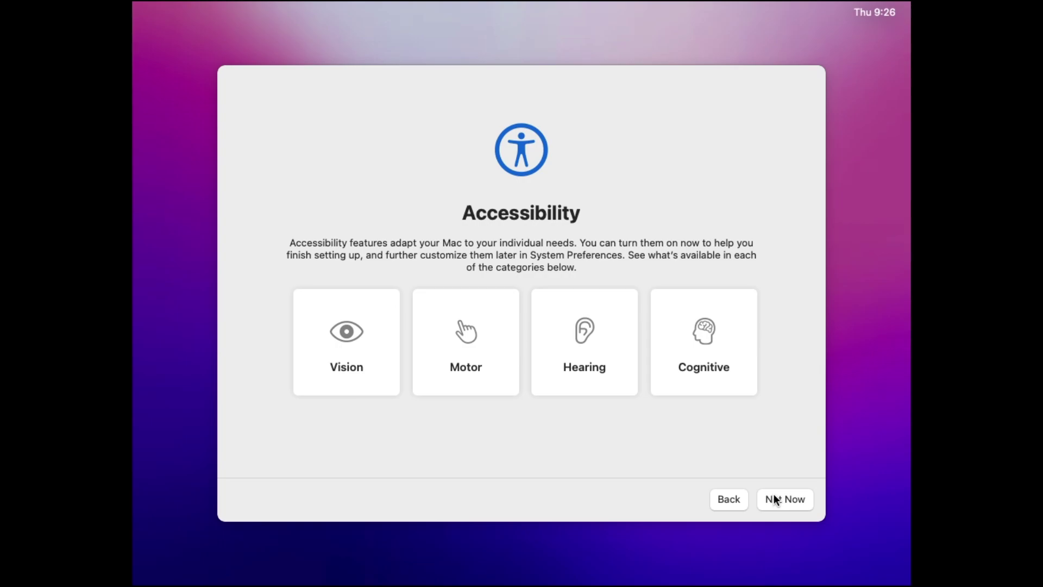
Skip the Accessibility options and the Migration Assistant transfer, accepting the Data & Privacy information in between.
left_click(773, 494)
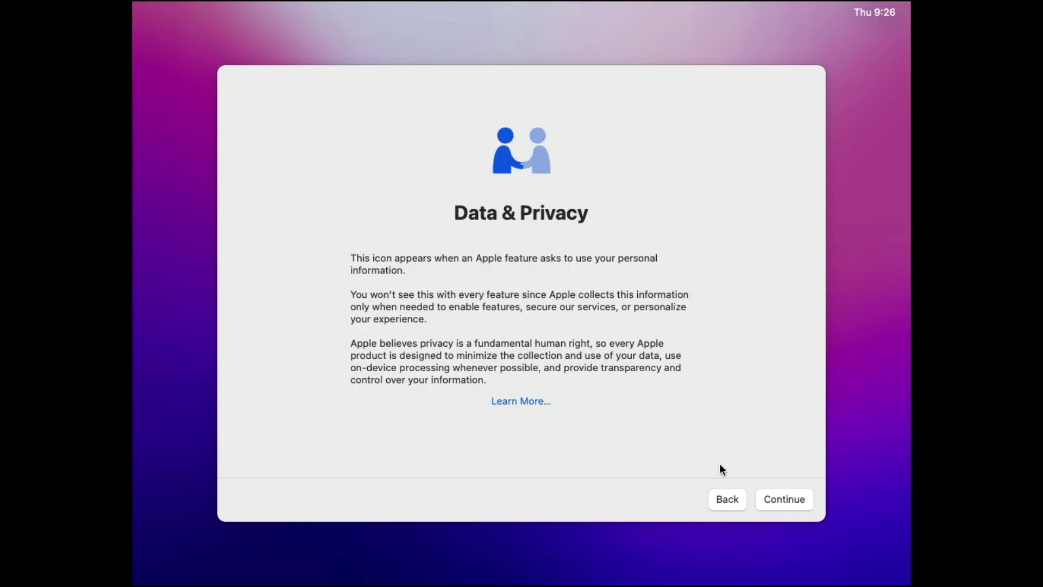
left_click(788, 498)
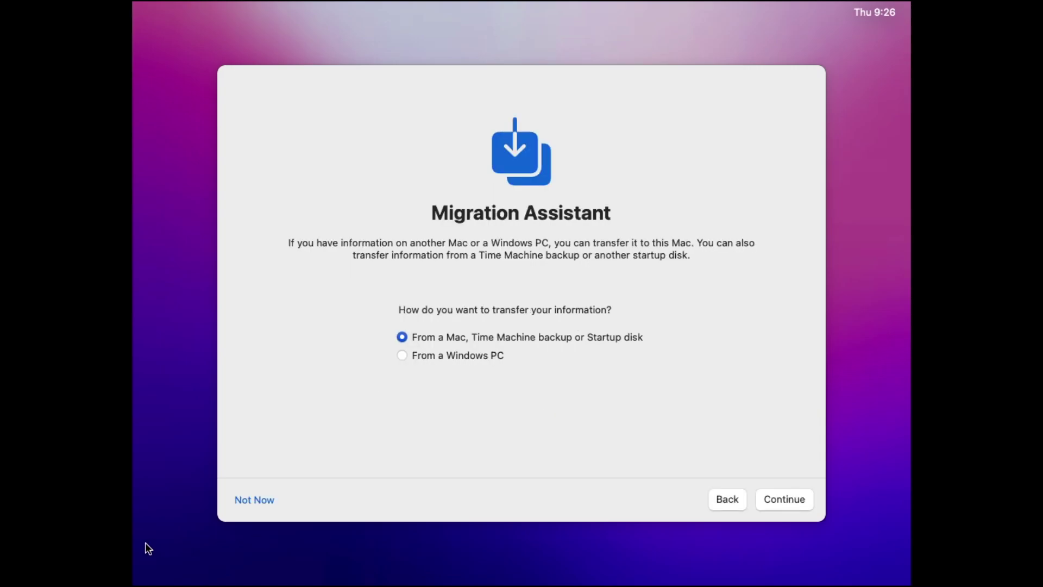
left_click(266, 504)
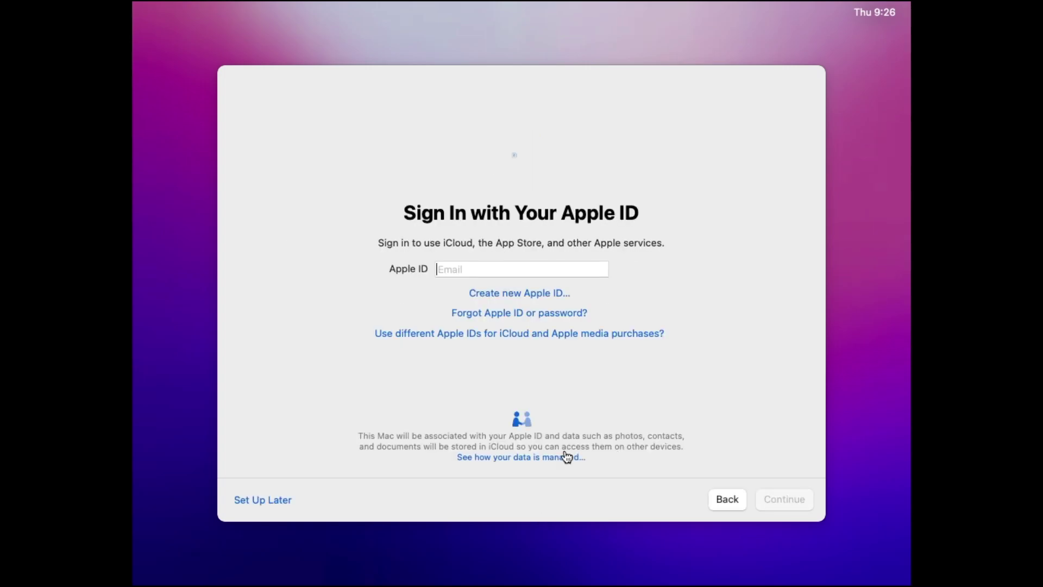
Skip signing in with an Apple ID and agree to the macOS Software License Agreement.
left_click(278, 500)
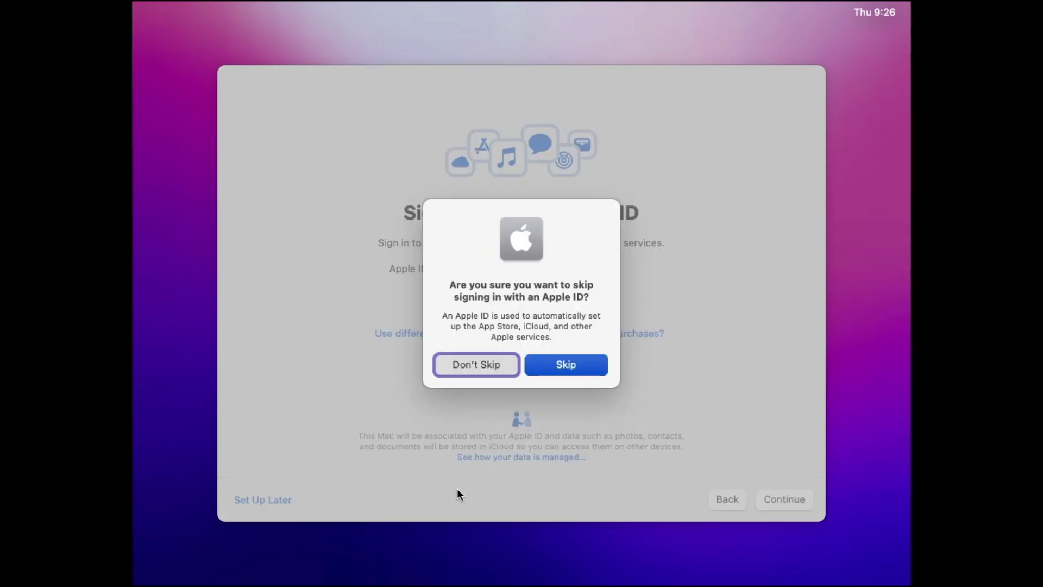
left_click(560, 358)
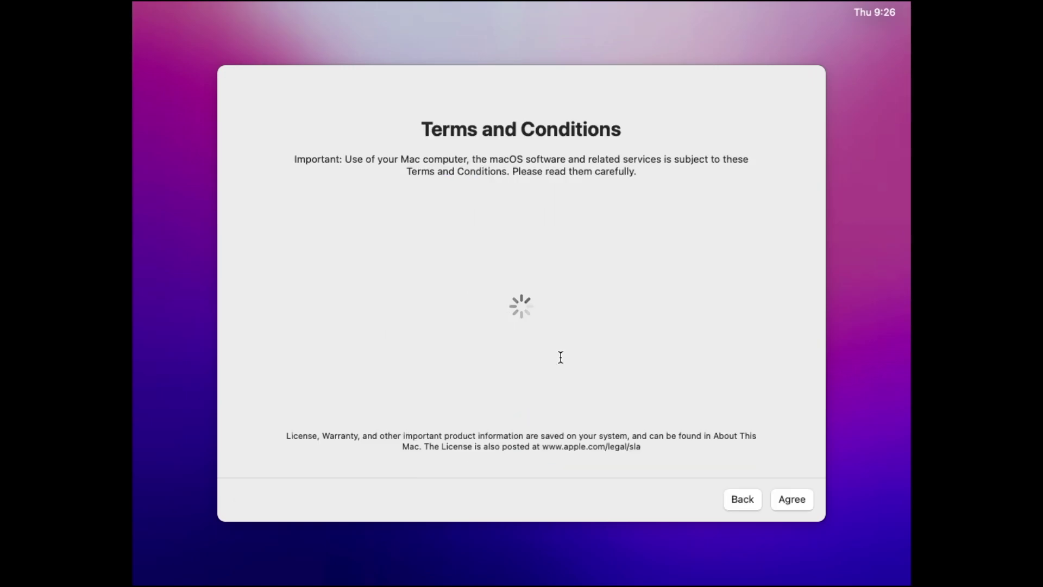
left_click(797, 500)
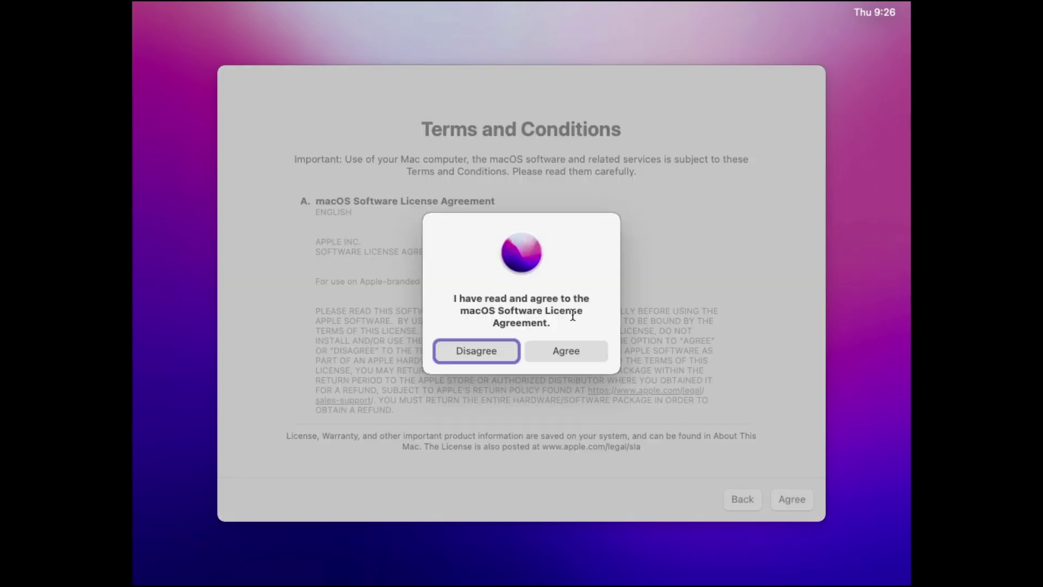
left_click(578, 352)
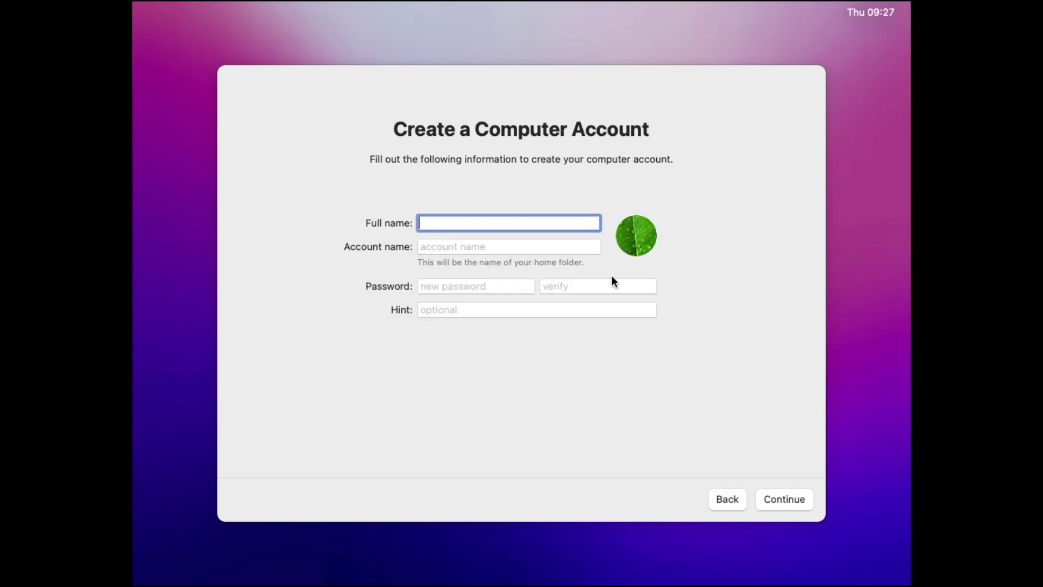
Create the computer account with full name mactwentyfourseven, entering and verifying the account password and leaving the hint empty.
type("mactwentyfourseven")
key("Tab")
key("Tab")
type("••••••••••")
key("Tab")
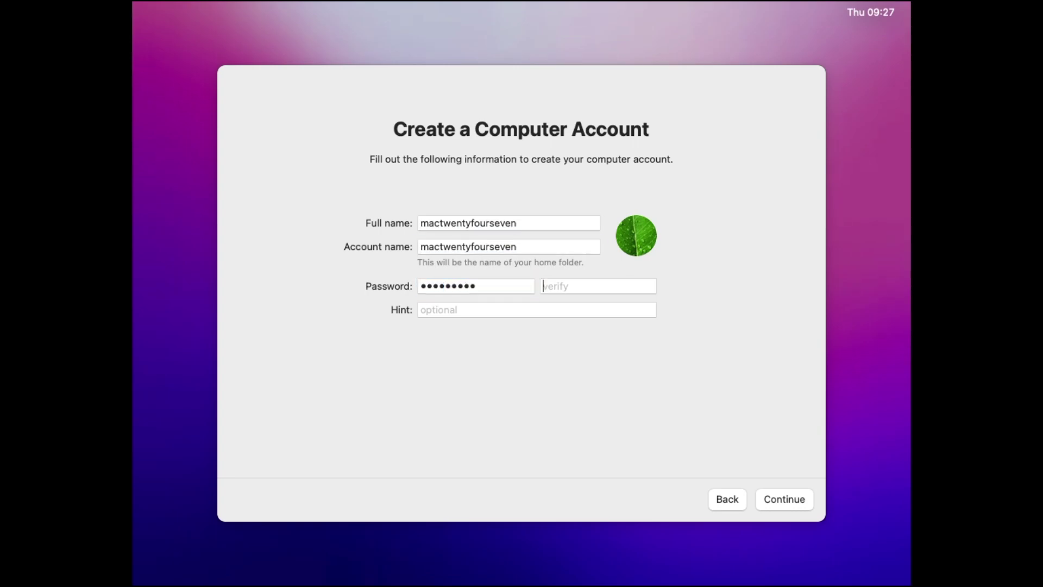
type("••••••••••")
key("Tab")
key("Tab")
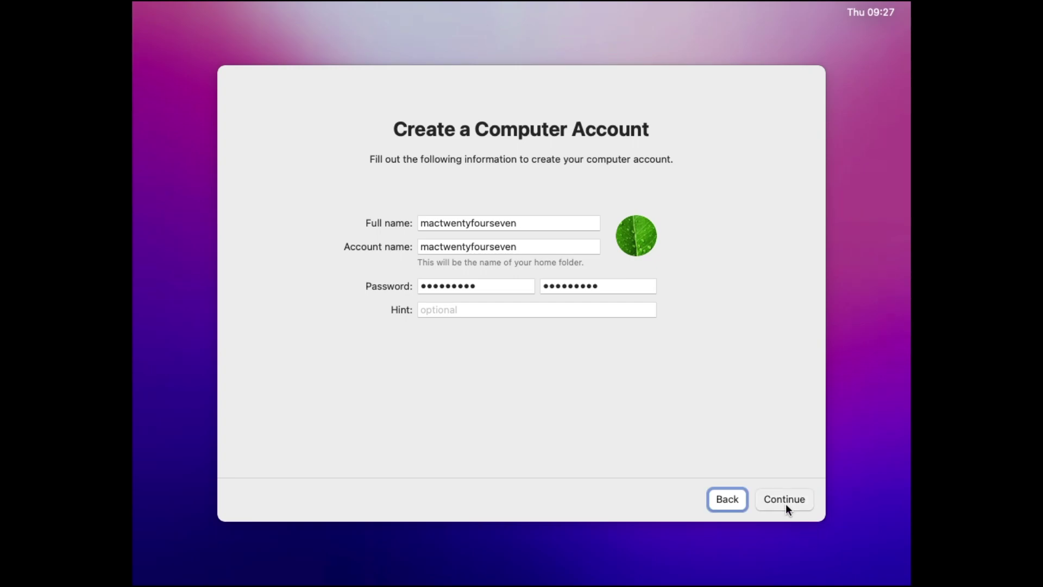
left_click(785, 504)
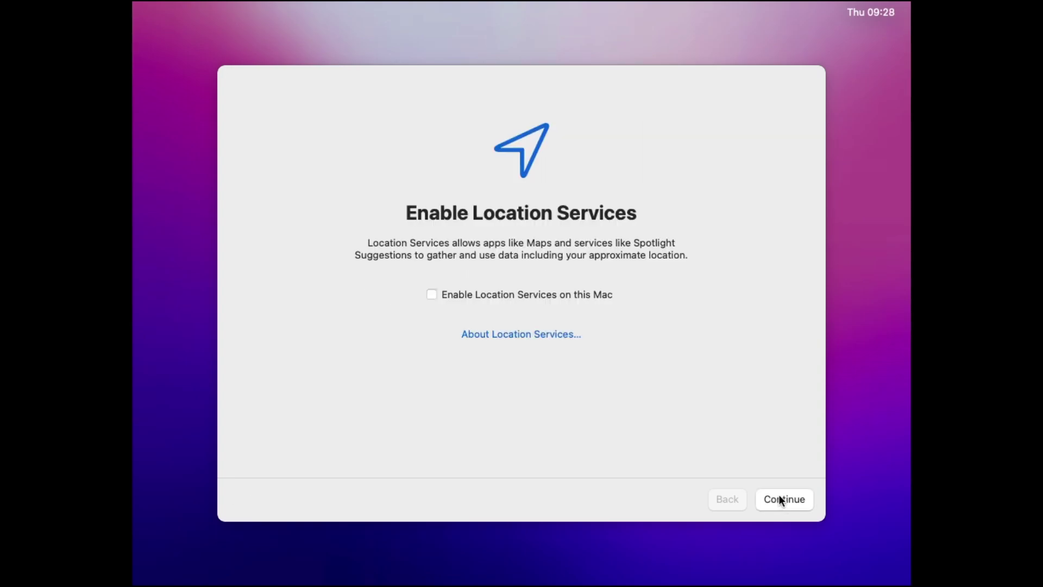
Decline Location Services and set the time zone's closest city to London - United Kingdom.
left_click(779, 495)
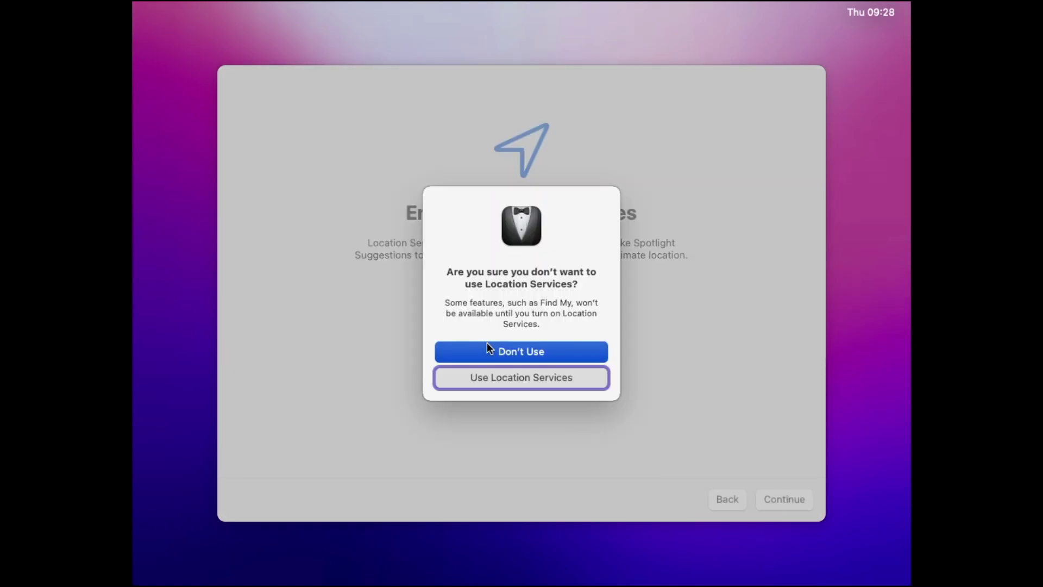
left_click(487, 346)
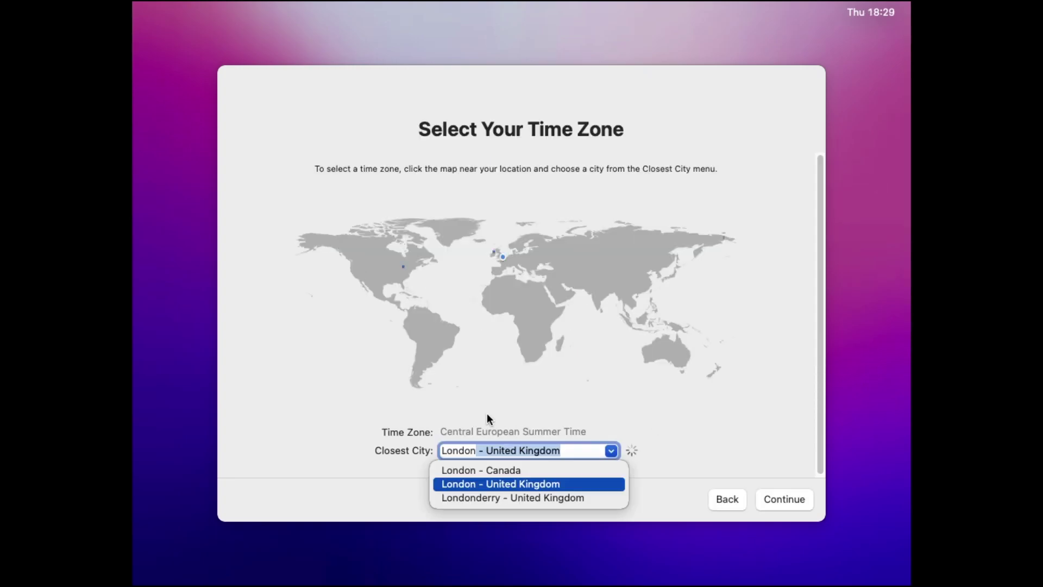
left_click(457, 485)
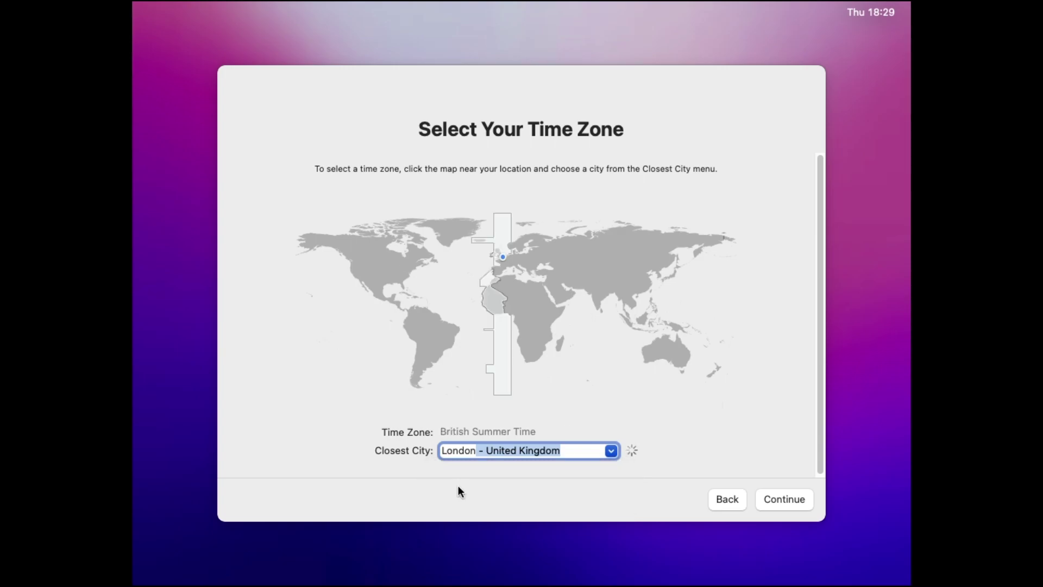
left_click(772, 501)
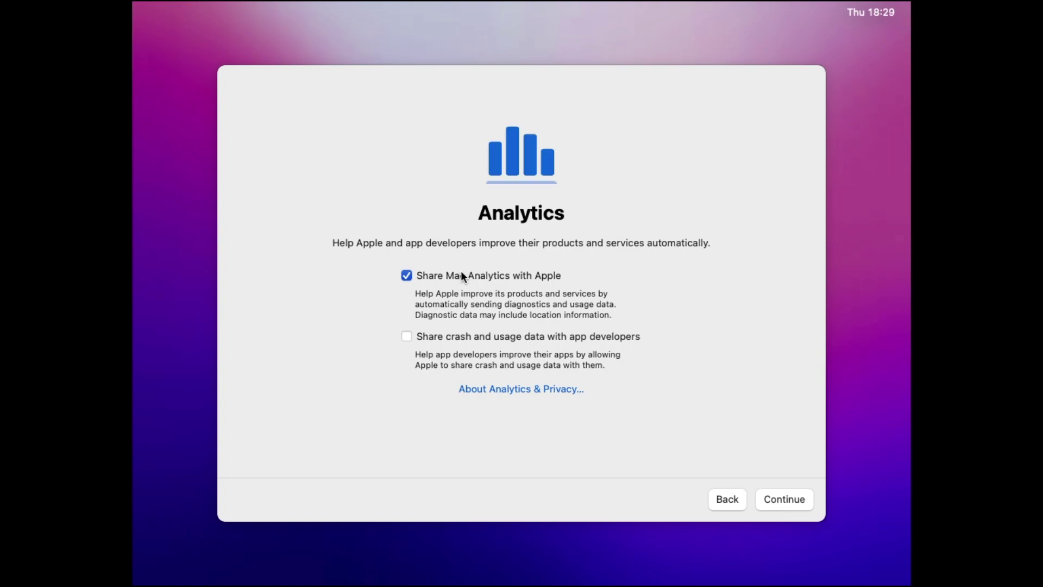
Turn off sharing Mac Analytics with Apple and continue through the Screen Time and Siri setup pages.
left_click(415, 272)
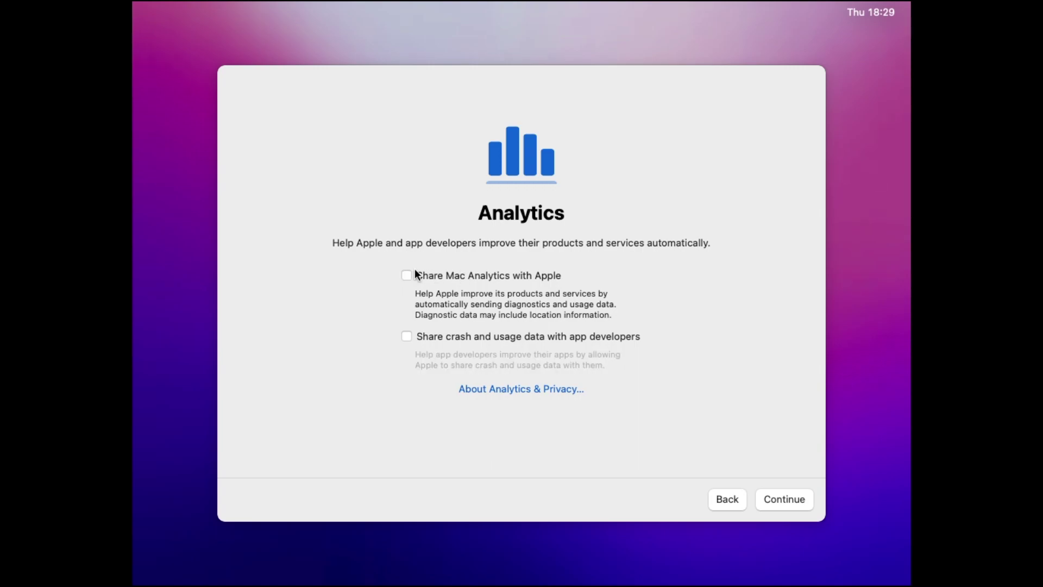
left_click(783, 497)
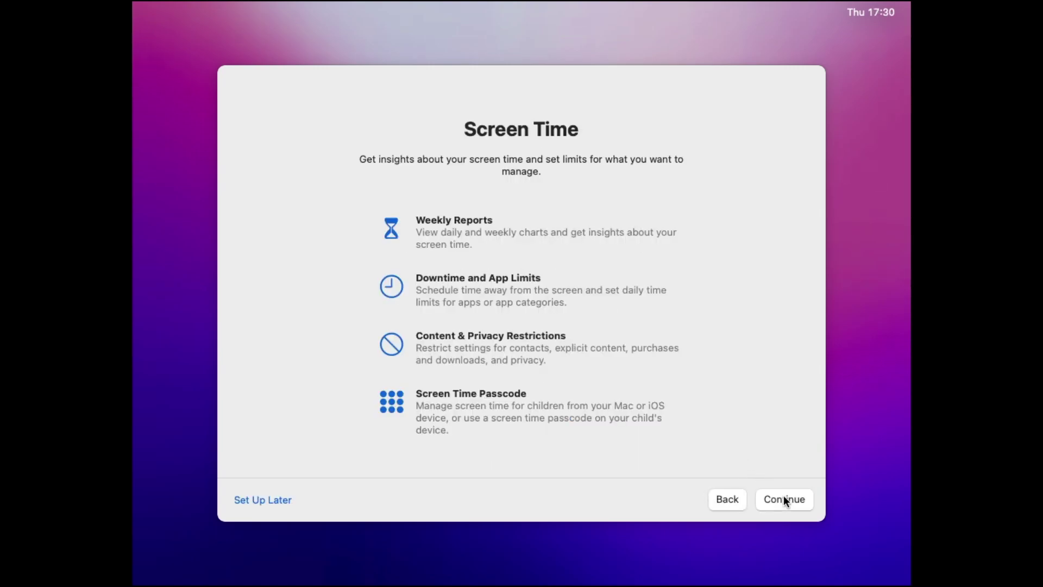
left_click(784, 497)
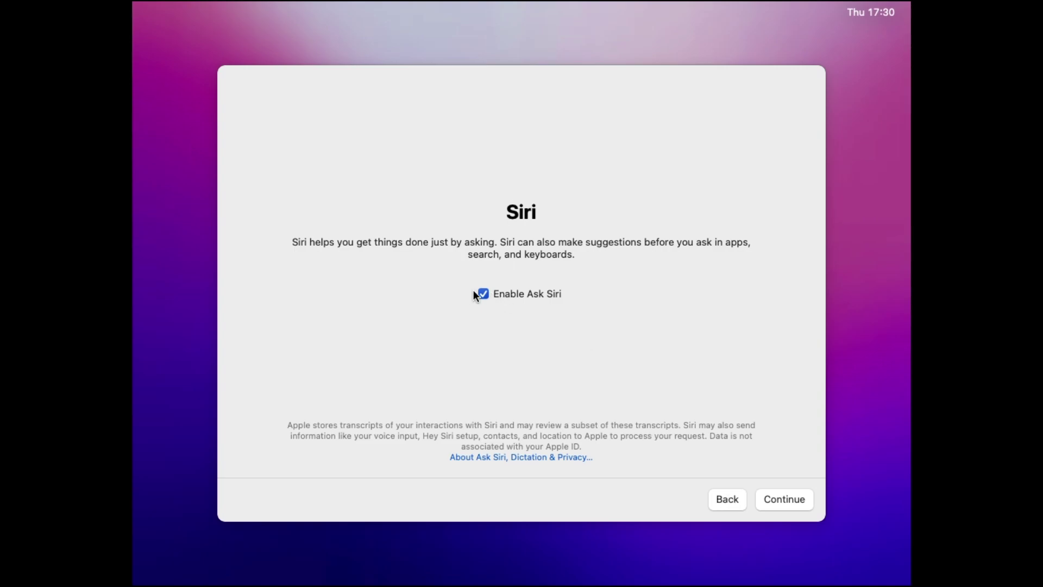
left_click(796, 499)
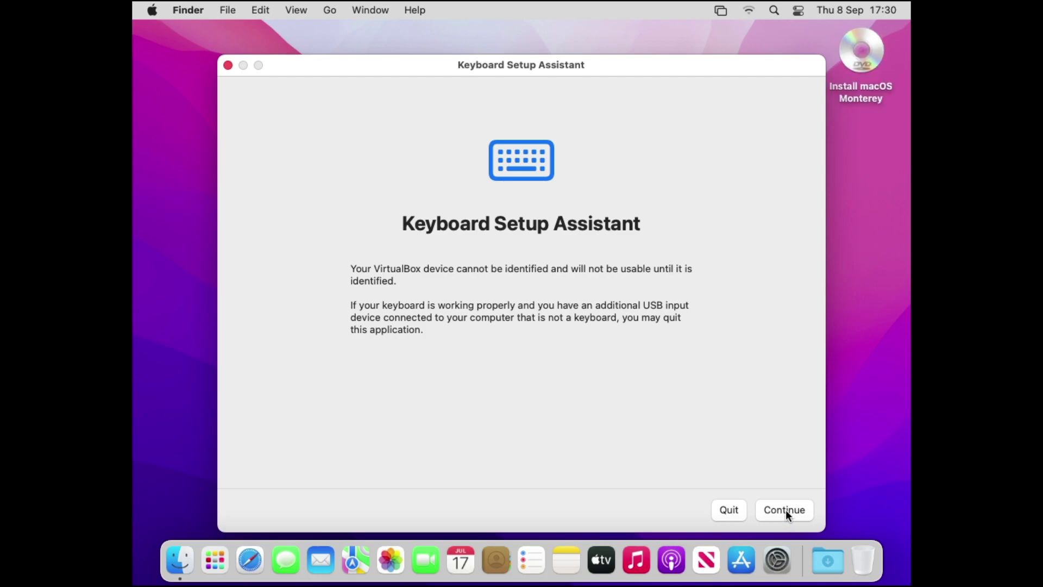
Complete the Keyboard Setup Assistant by identifying the keyboard with the key immediately right of the left Shift.
left_click(785, 510)
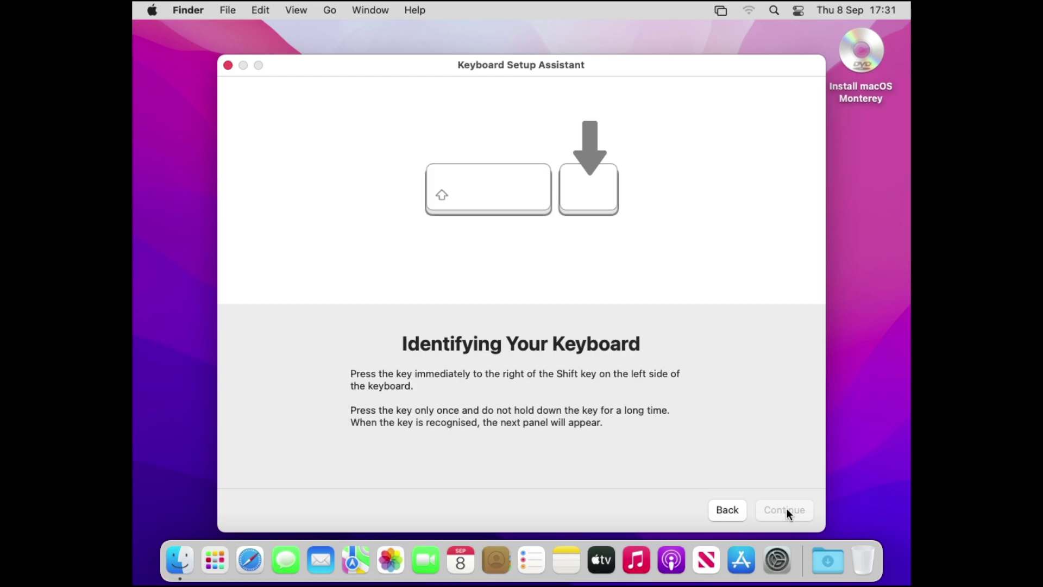
key("less")
left_click(788, 511)
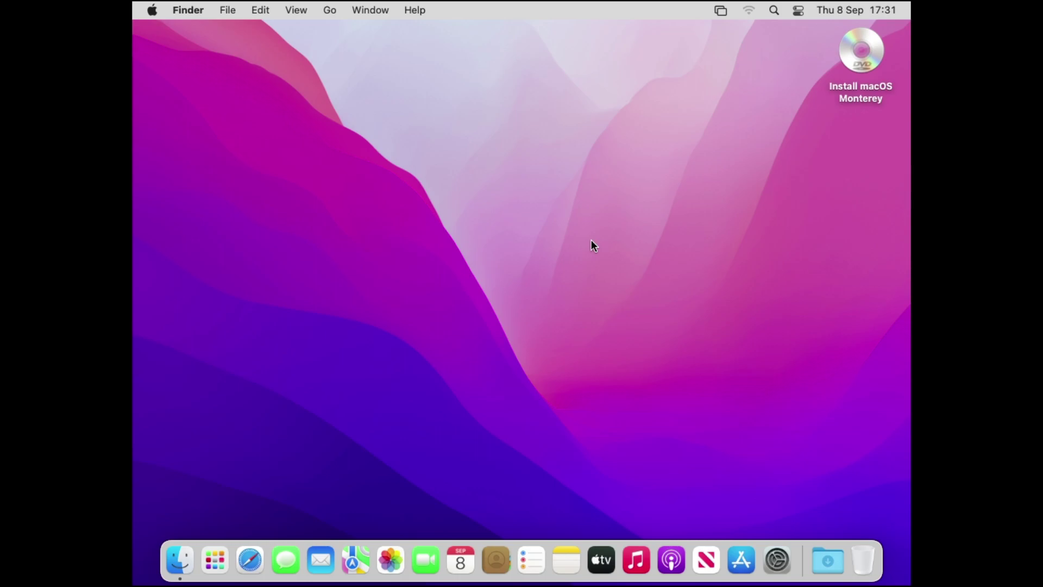
Eject the Install macOS Monterey disc from the desktop.
left_click(857, 65)
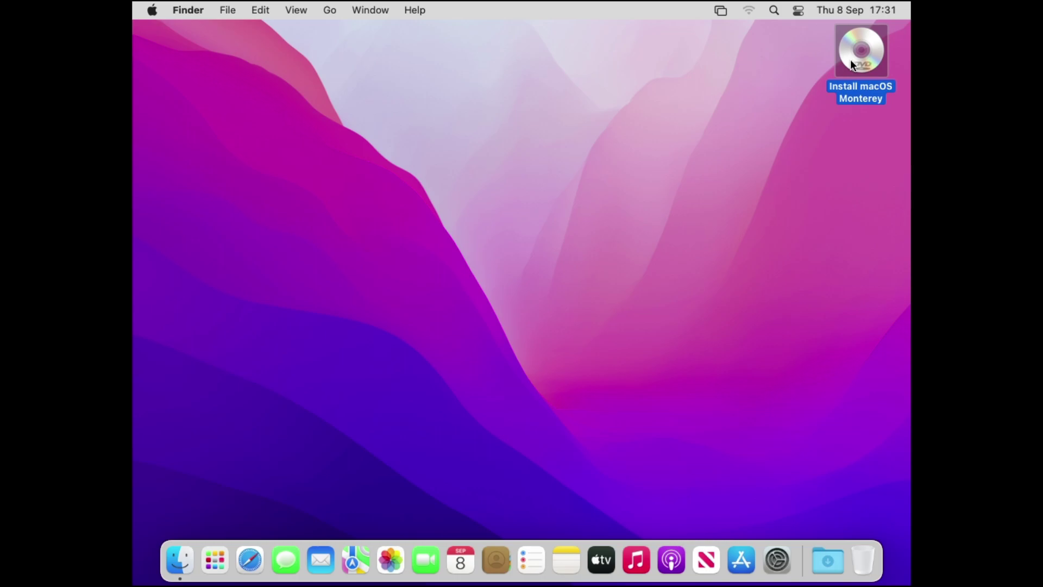
right_click(850, 61)
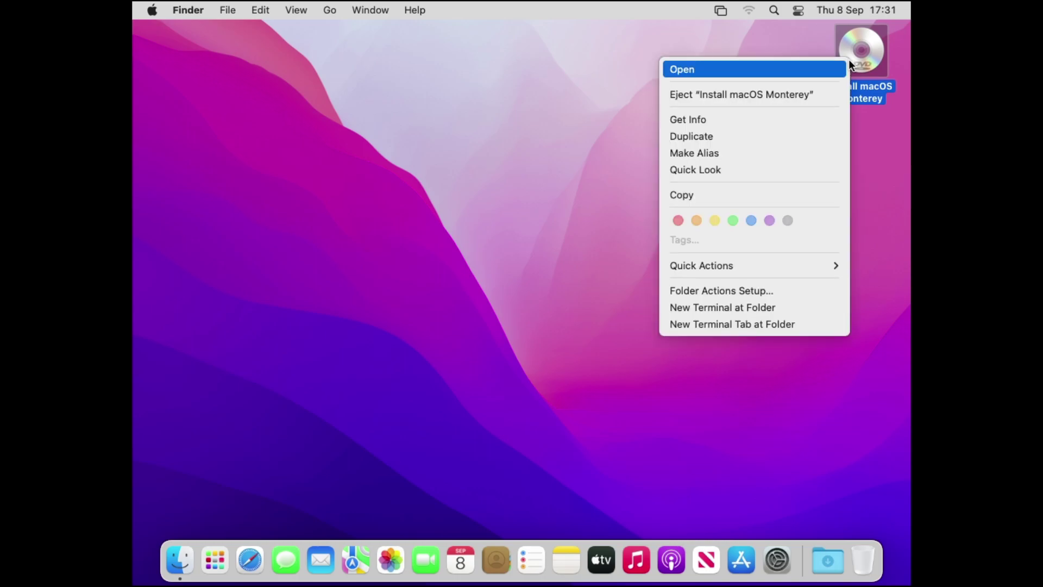
left_click(823, 94)
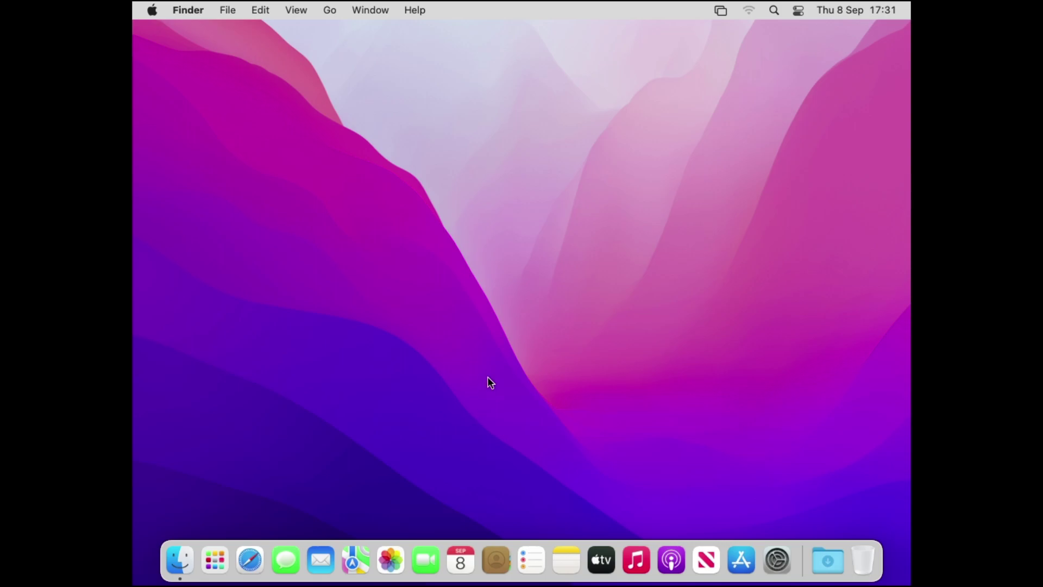
Browse the installed programs in the Applications folder and open System Preferences.
key("super+shift+g")
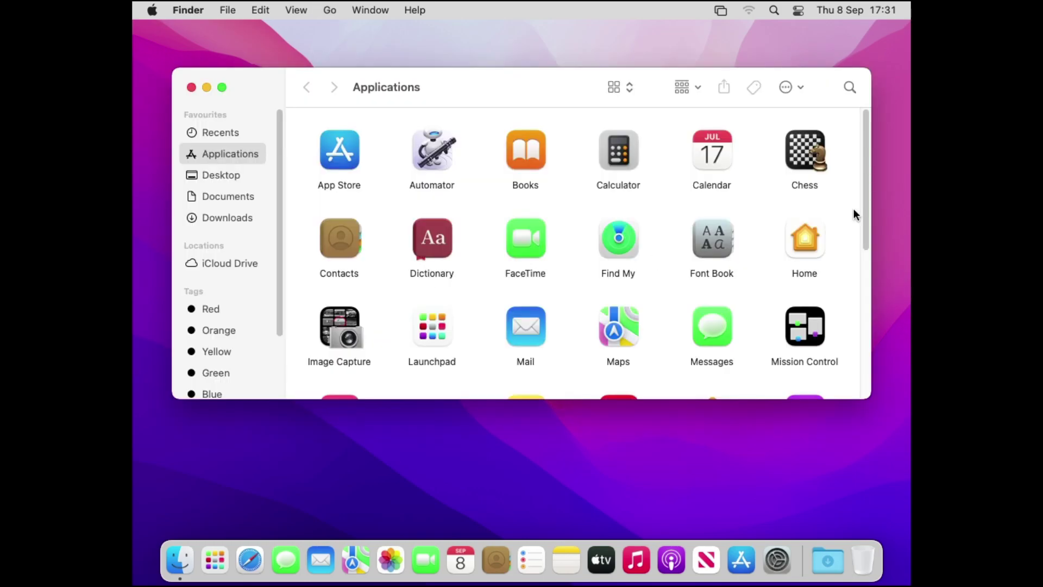
left_click_drag(863, 206, 865, 248)
left_click(152, 10)
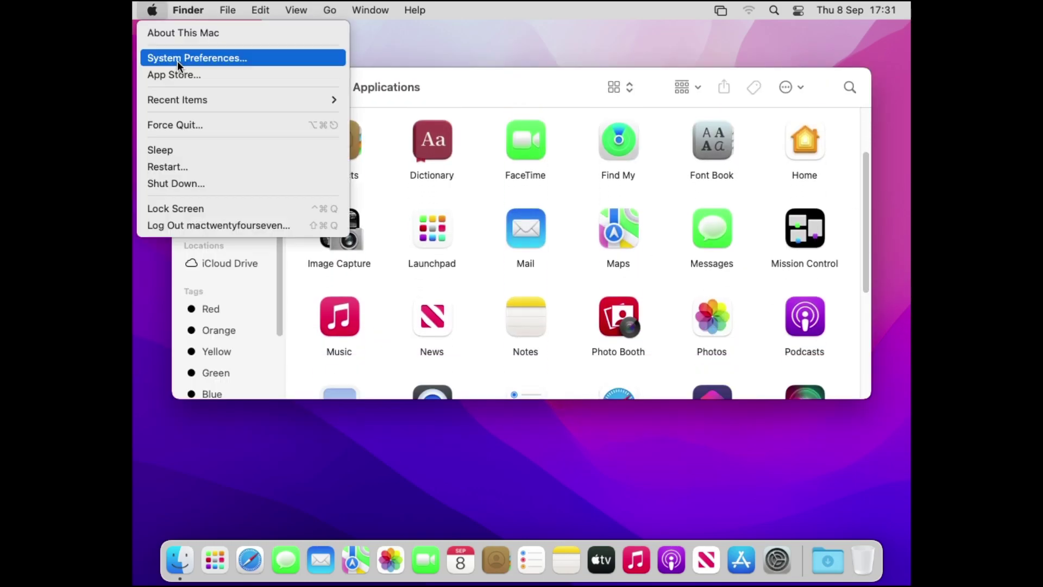
left_click(178, 59)
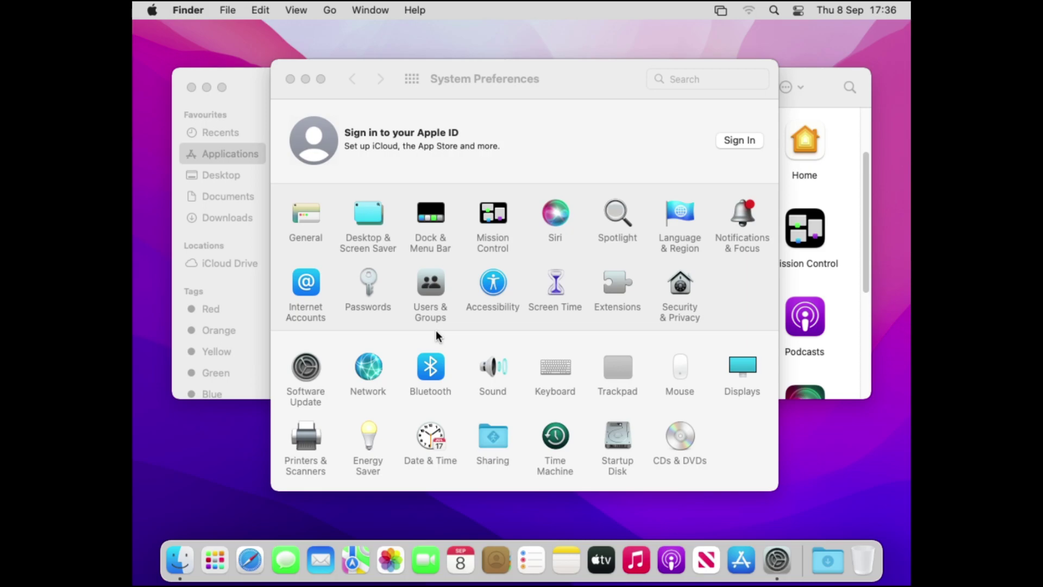
Exit the virtual machine's full-screen mode and close it by powering off the machine.
key("Control_R+f")
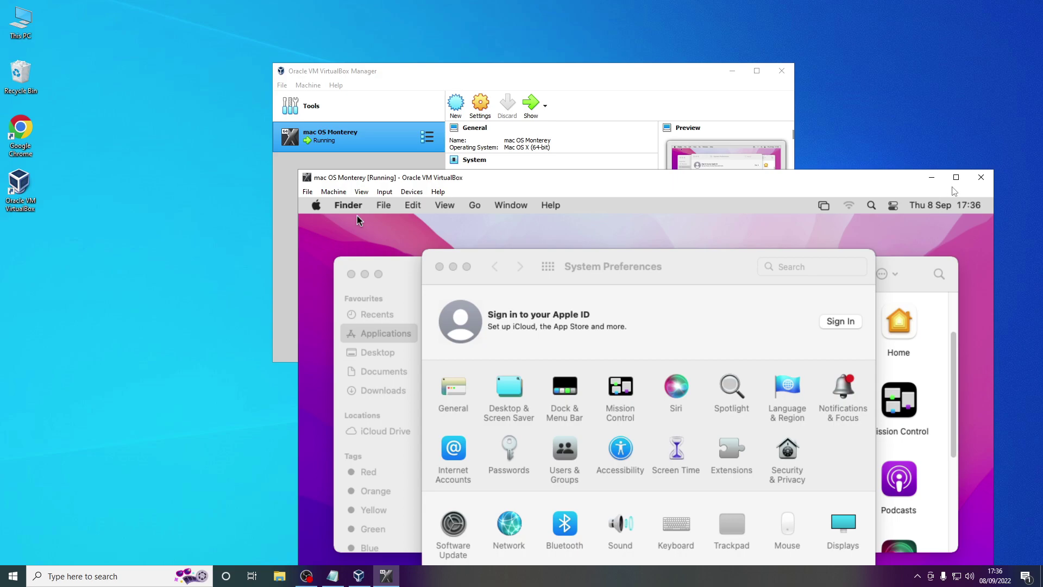
left_click(986, 179)
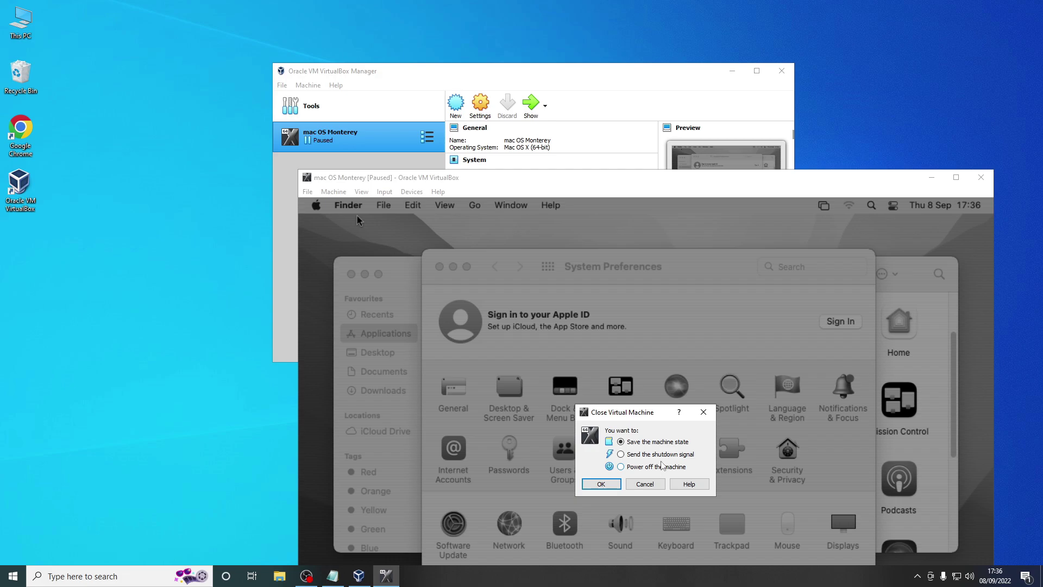
left_click(658, 467)
left_click(610, 484)
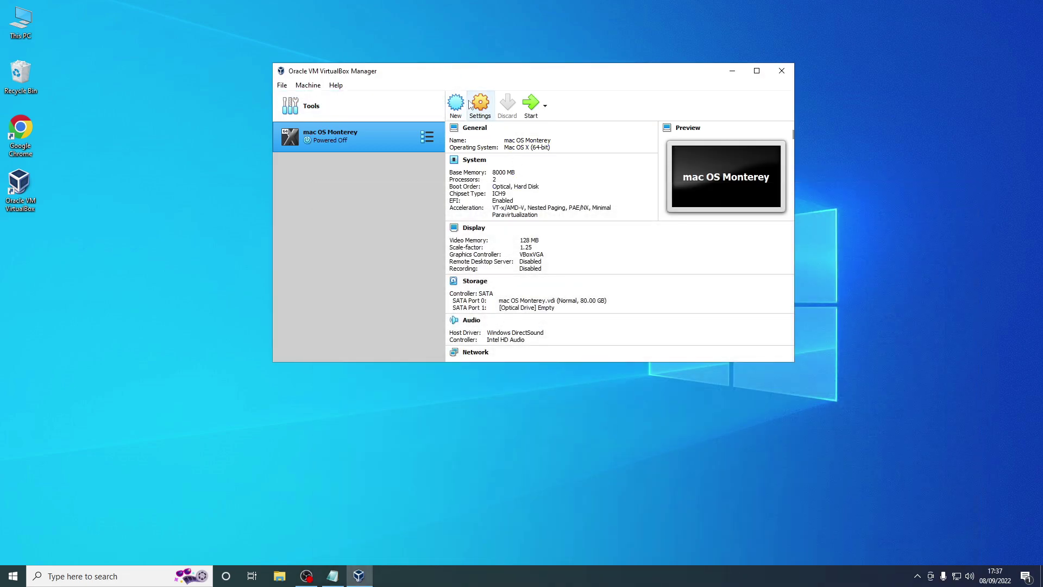
Open the processor settings of the mac OS Monterey virtual machine.
left_click(487, 108)
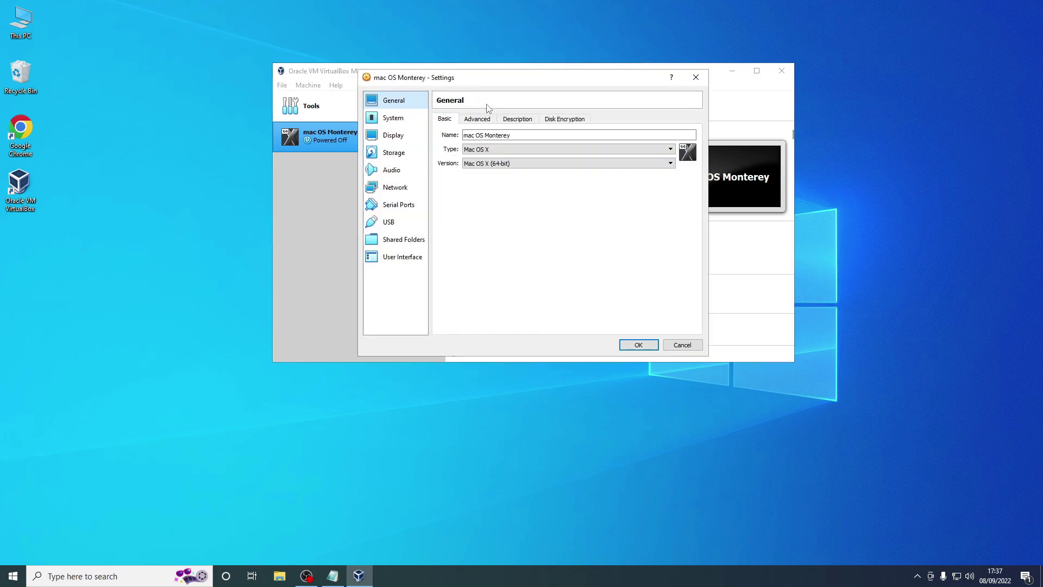
left_click(407, 118)
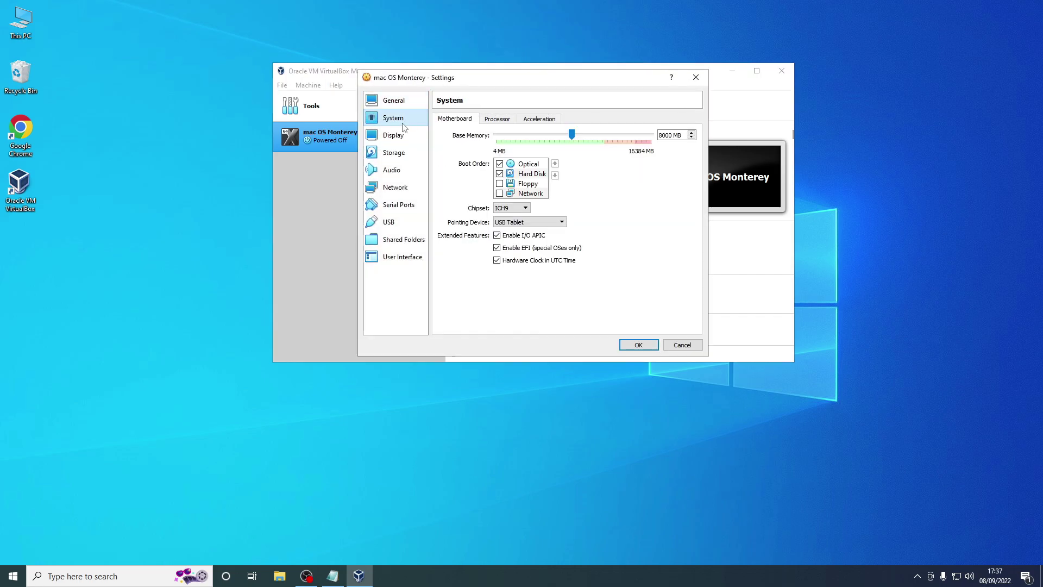
left_click(508, 120)
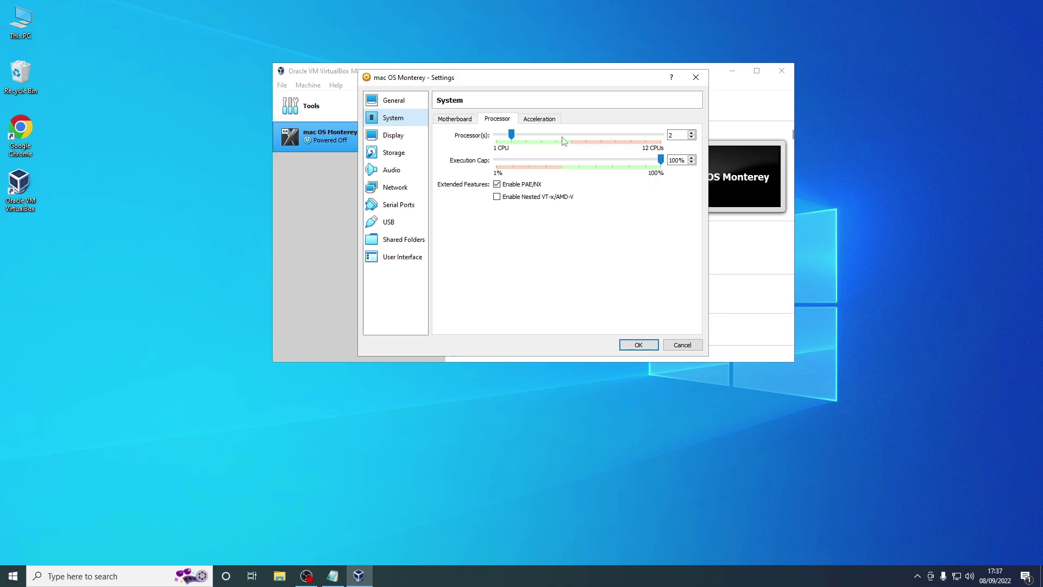